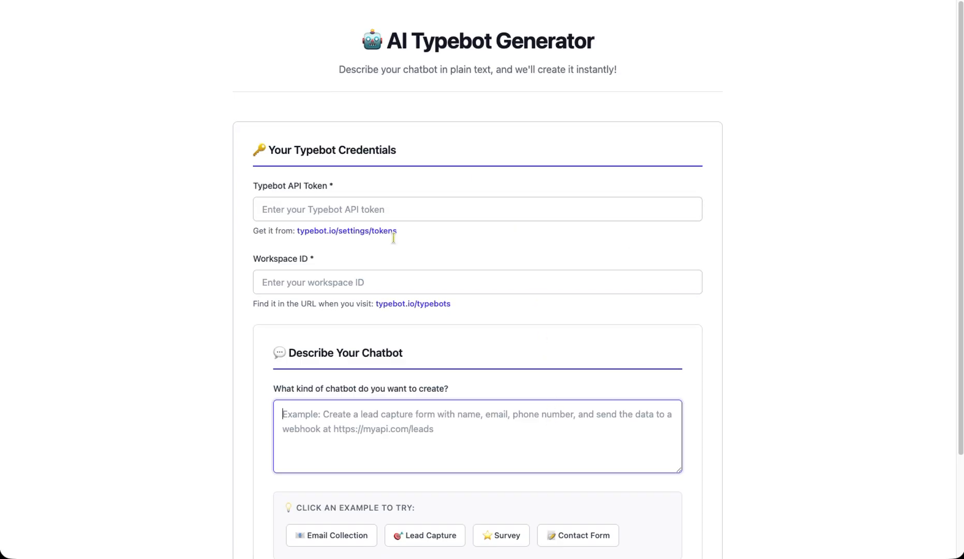
- Review the empty generator form, highlighting the required API Token and Workspace ID fields
scroll(653, 336, "down", 3)
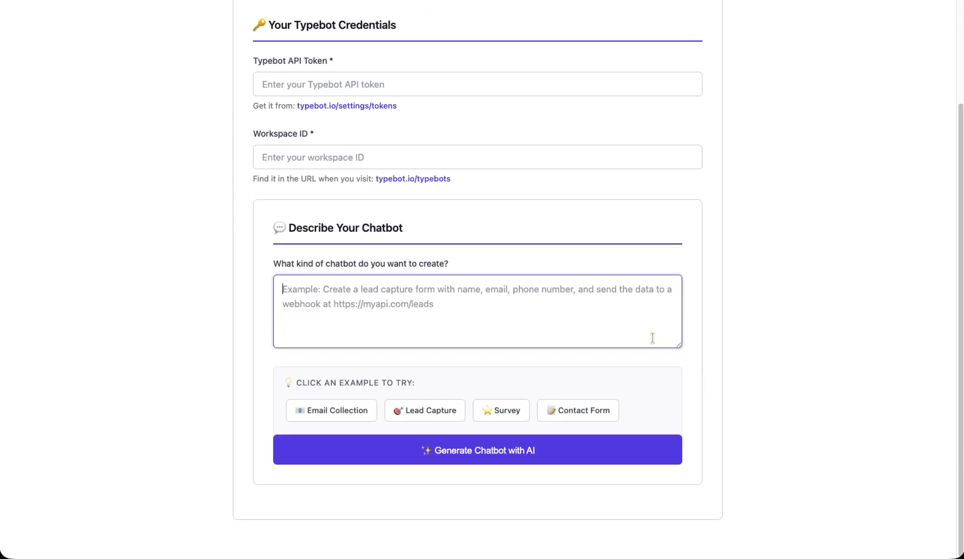
scroll(652, 337, "up", 3)
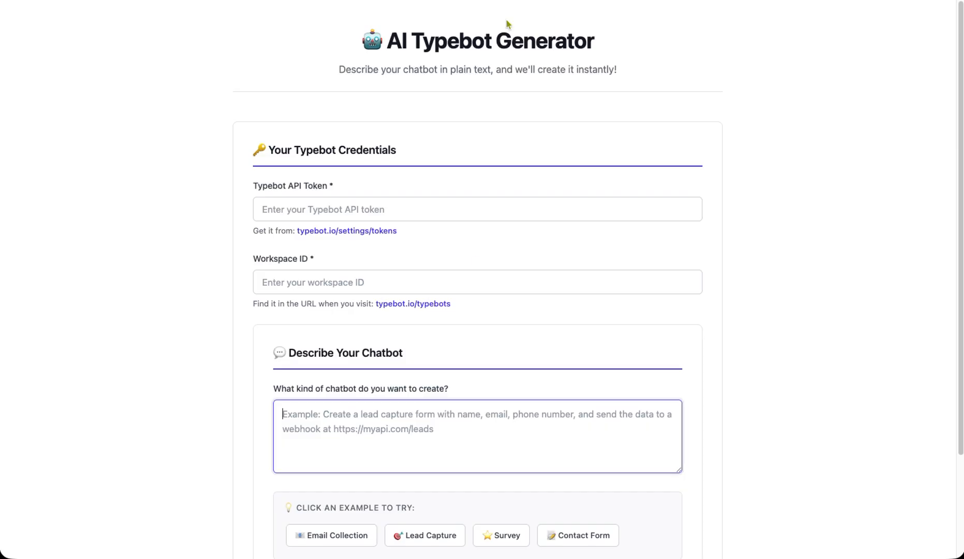
left_click_drag(338, 188, 293, 189)
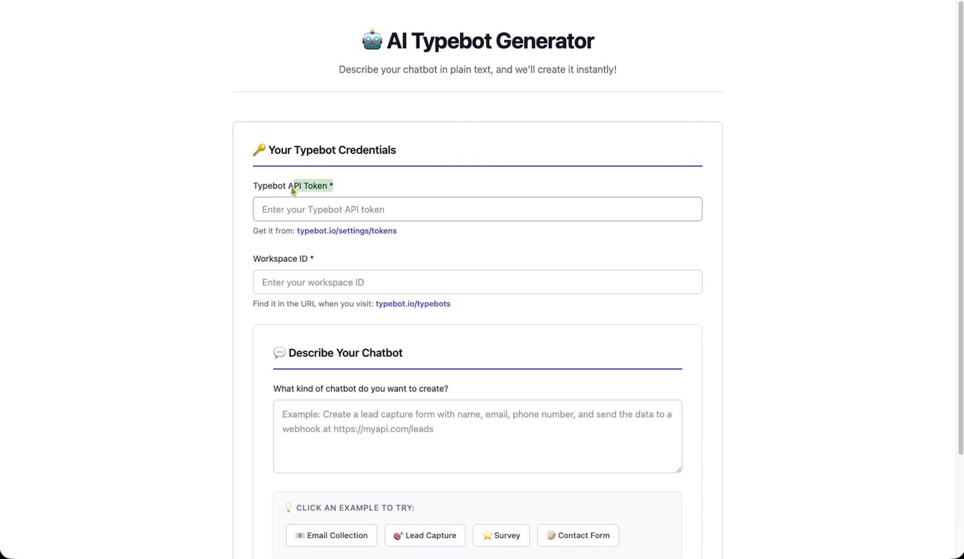
left_click_drag(320, 262, 288, 261)
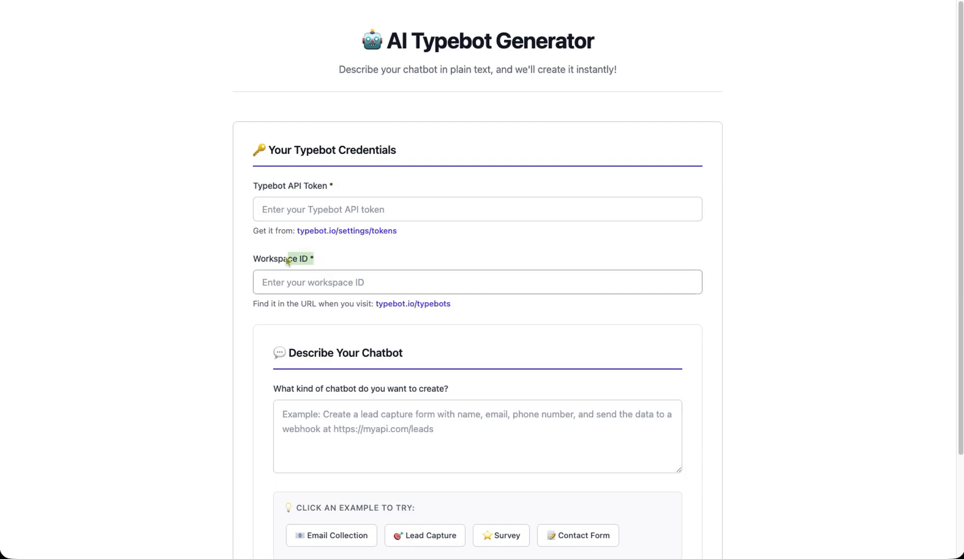
left_click(432, 429)
scroll(421, 429, "down", 1)
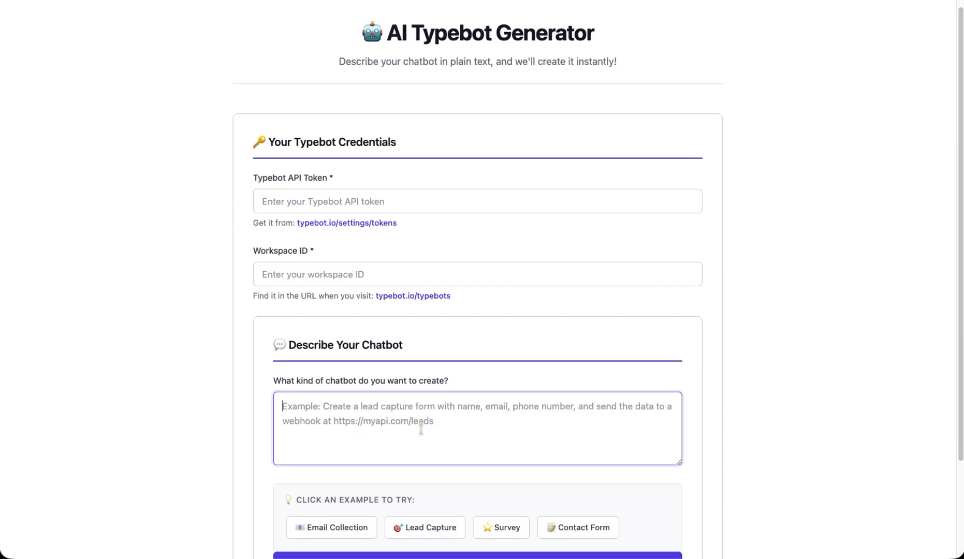
scroll(420, 429, "down", 3)
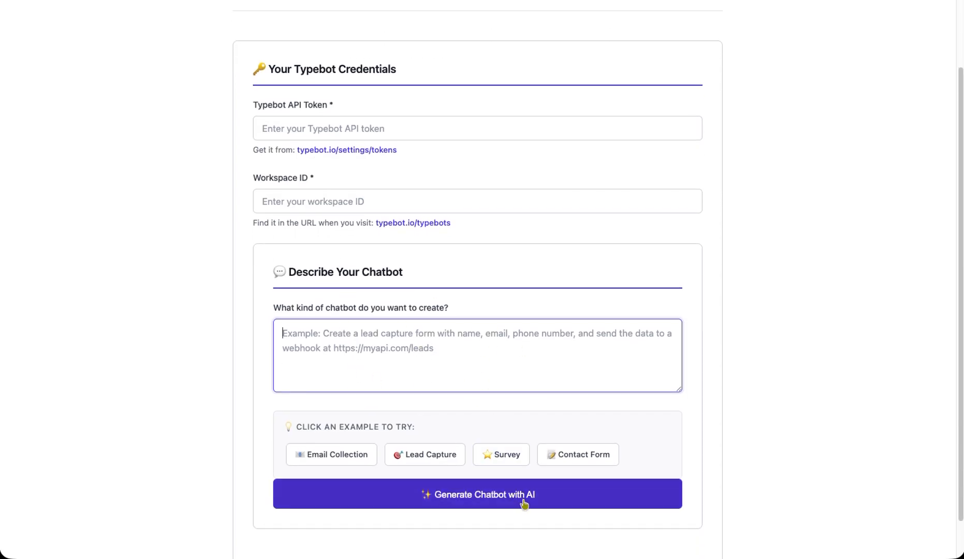
scroll(750, 86, "up", 1)
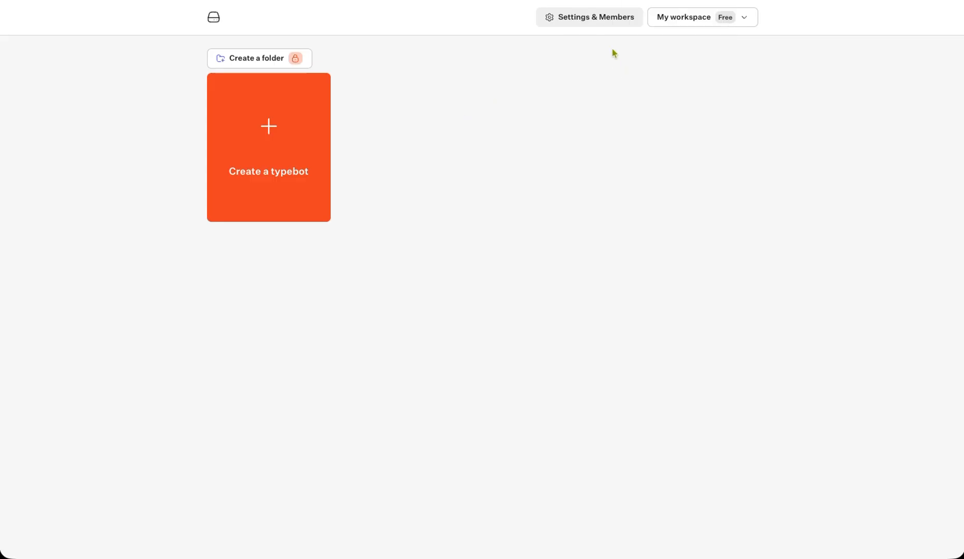
- Create a Typebot API token named demoKey in account settings and copy its value
left_click(588, 23)
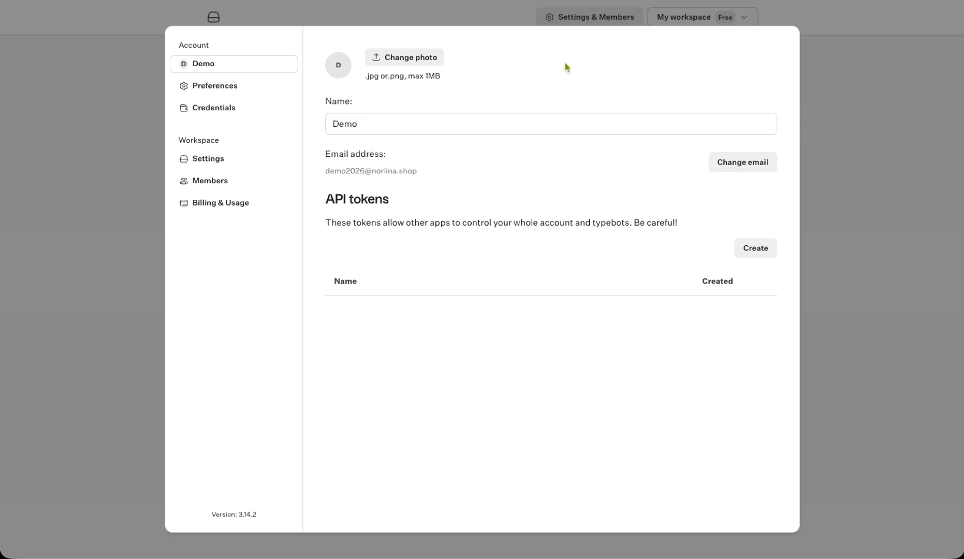
left_click(872, 81)
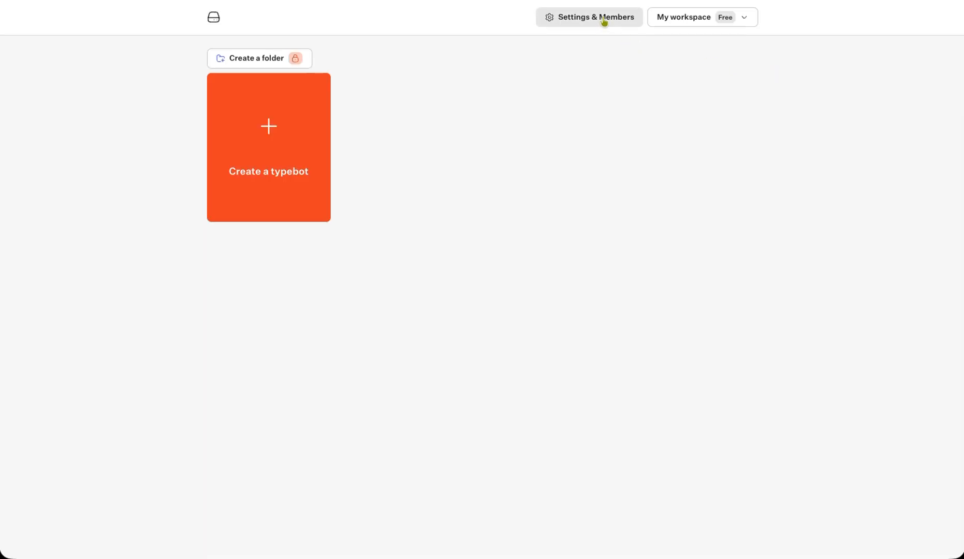
left_click(604, 22)
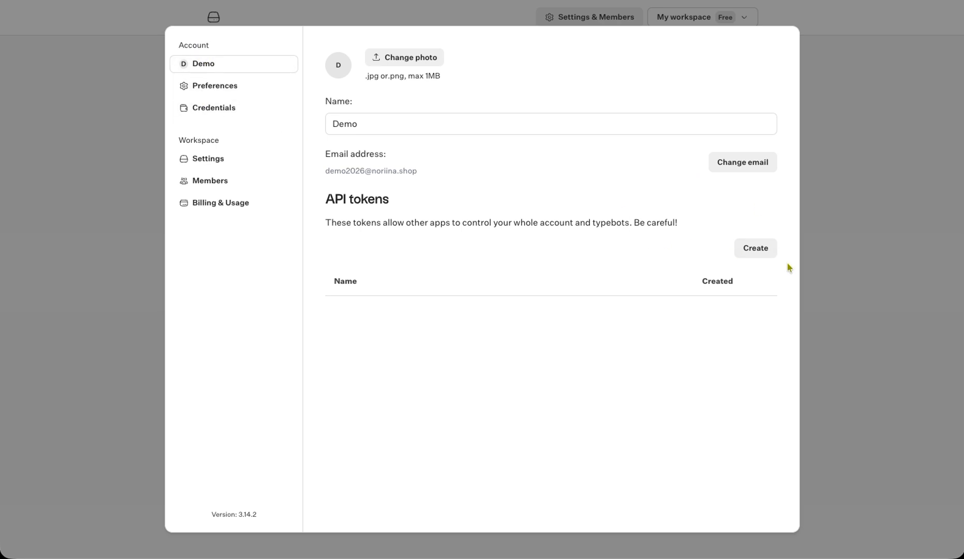
left_click(762, 255)
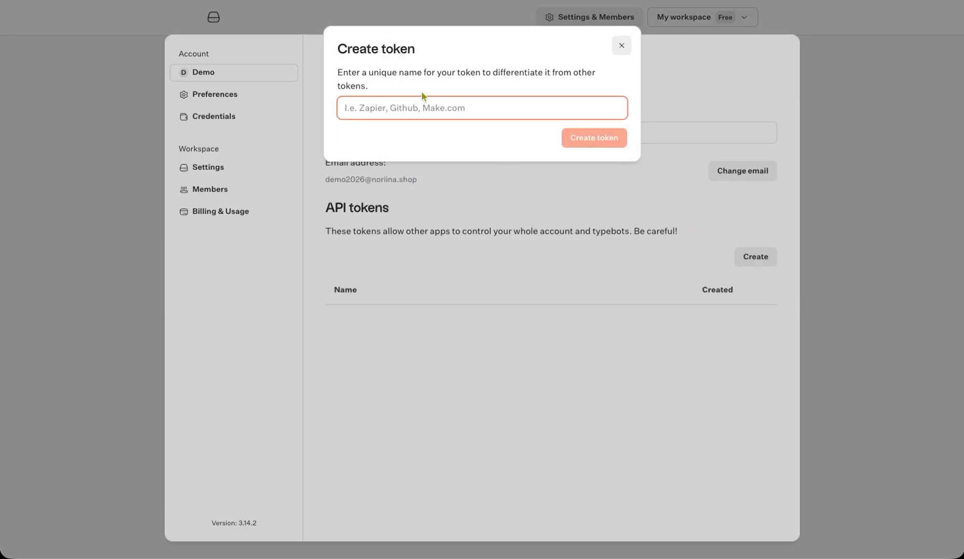
type("demoKey")
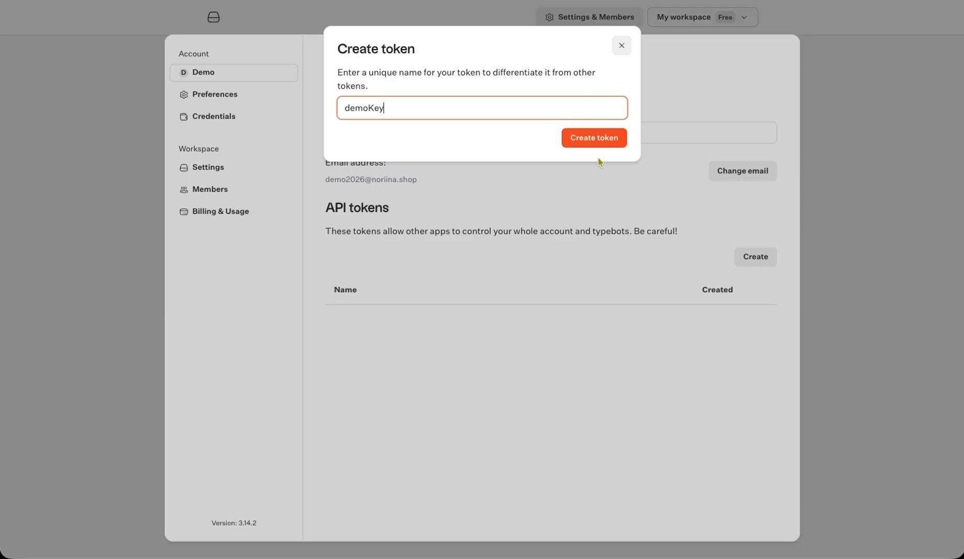
left_click(596, 140)
left_click(613, 113)
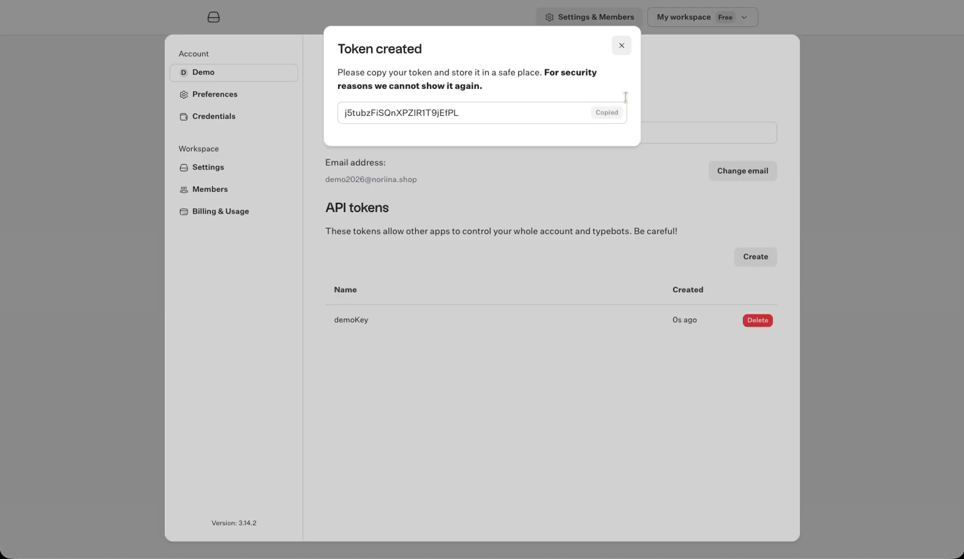
left_click(509, 1)
left_click(372, 166)
key("super+v")
left_click(422, 205)
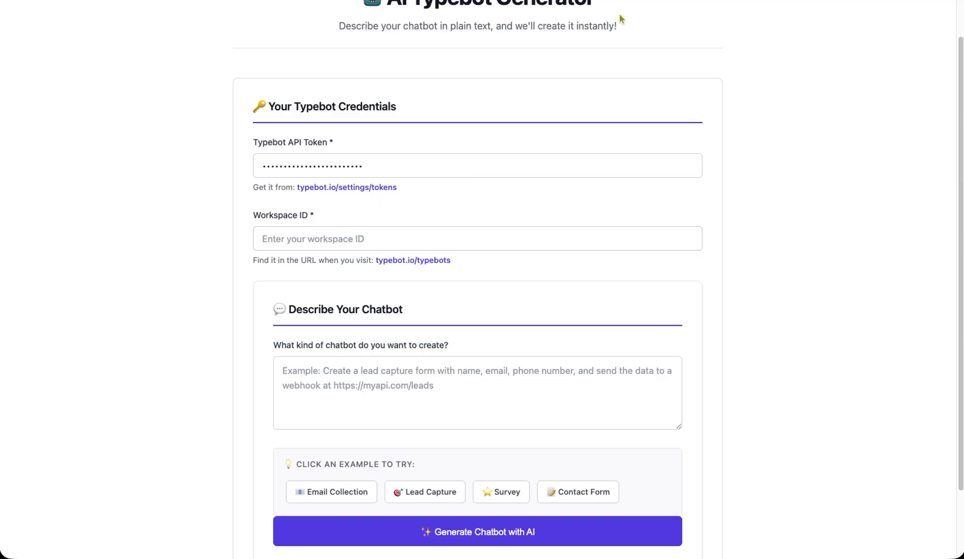
left_click(629, 0)
left_click(670, 68)
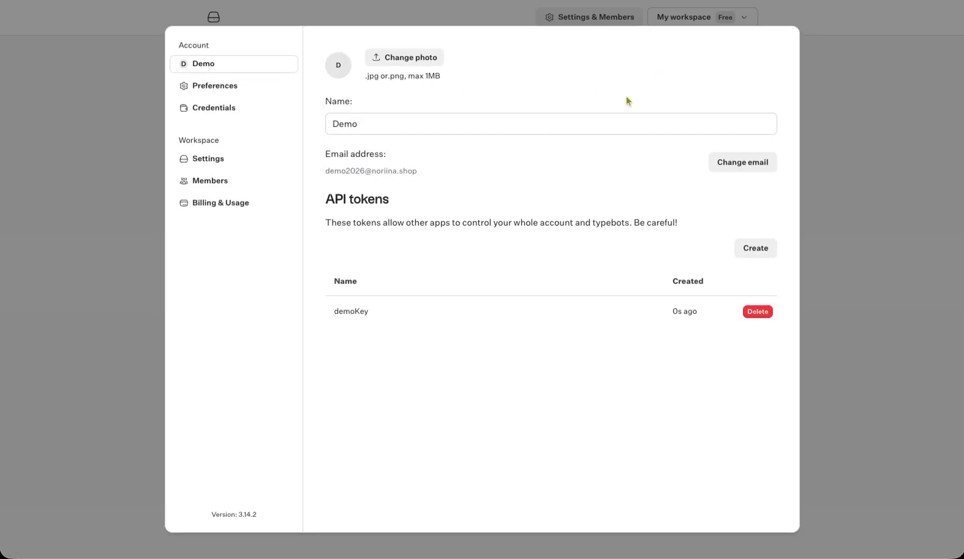
left_click(214, 166)
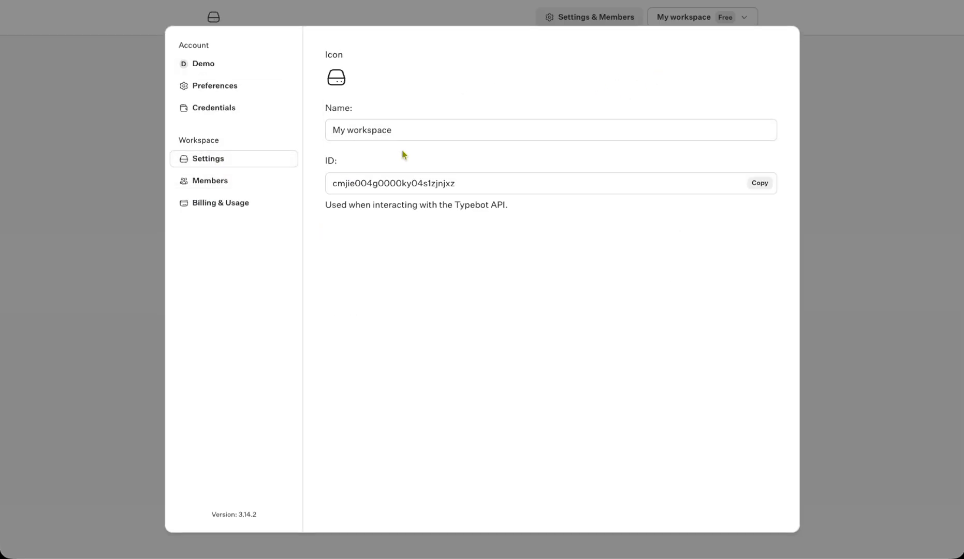
left_click(756, 184)
key("ctrl+shift+Tab")
left_click(389, 239)
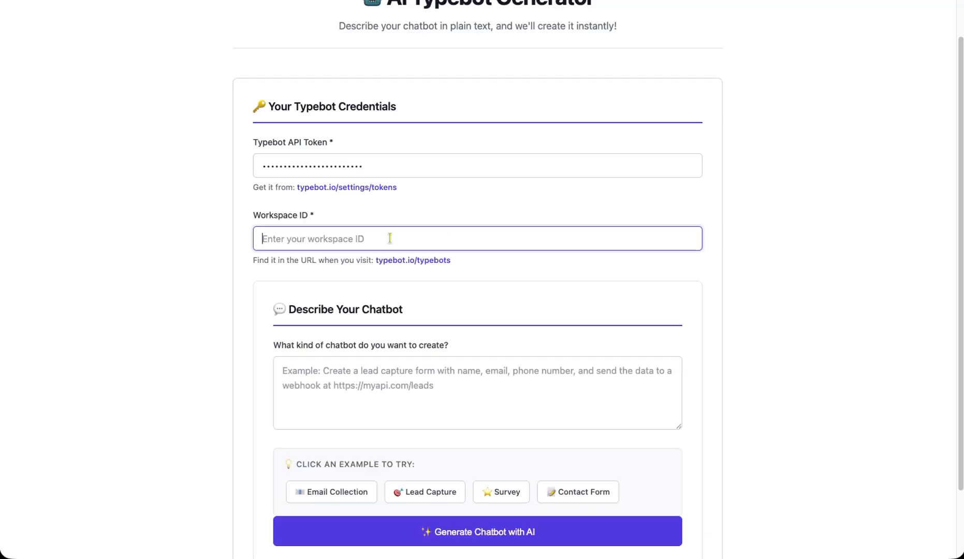
key("ctrl+v")
left_click(509, 271)
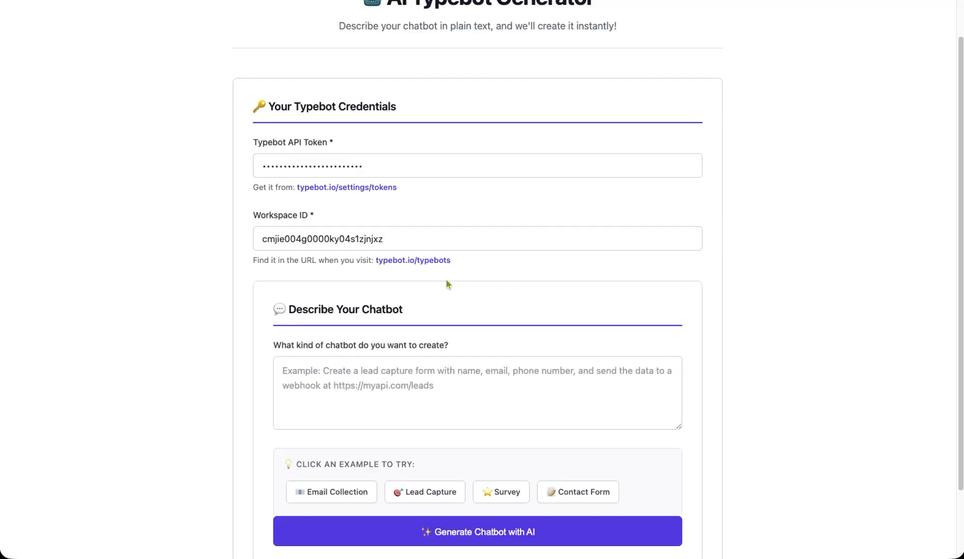
left_click(547, 402)
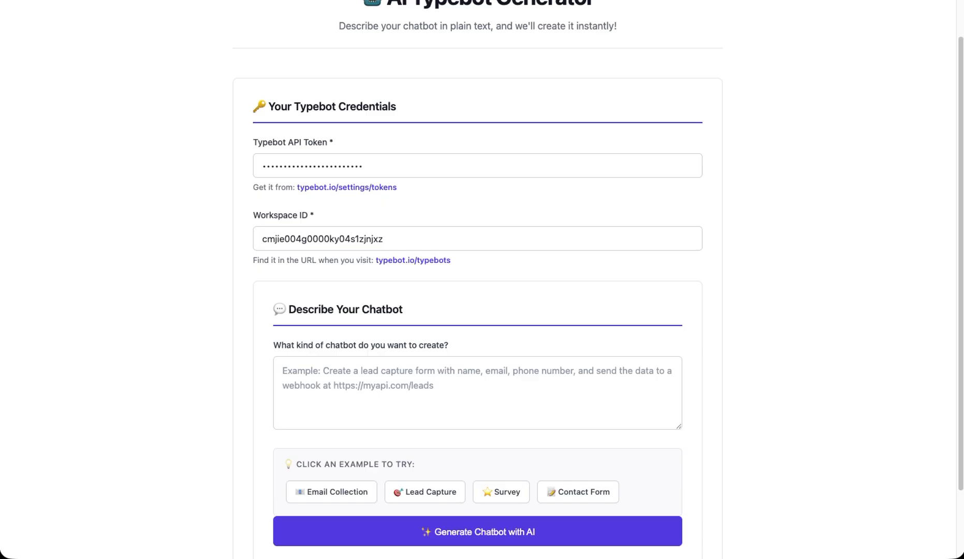
- Paste the support bot description (OpenAI answers, SMTP email, webhook POST) and enlarge the text box
left_click(440, 378)
key("super+v")
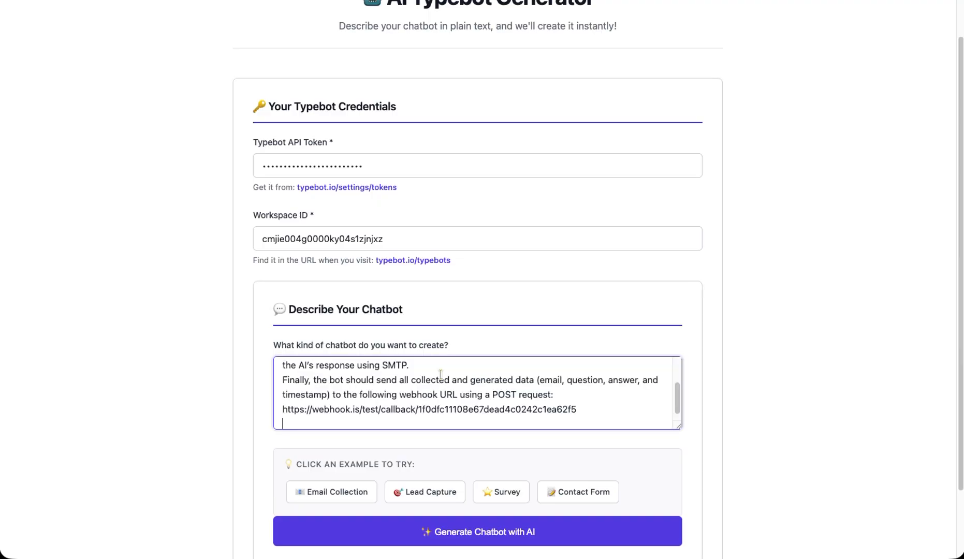
left_click_drag(678, 427, 684, 524)
scroll(522, 408, "up", 1)
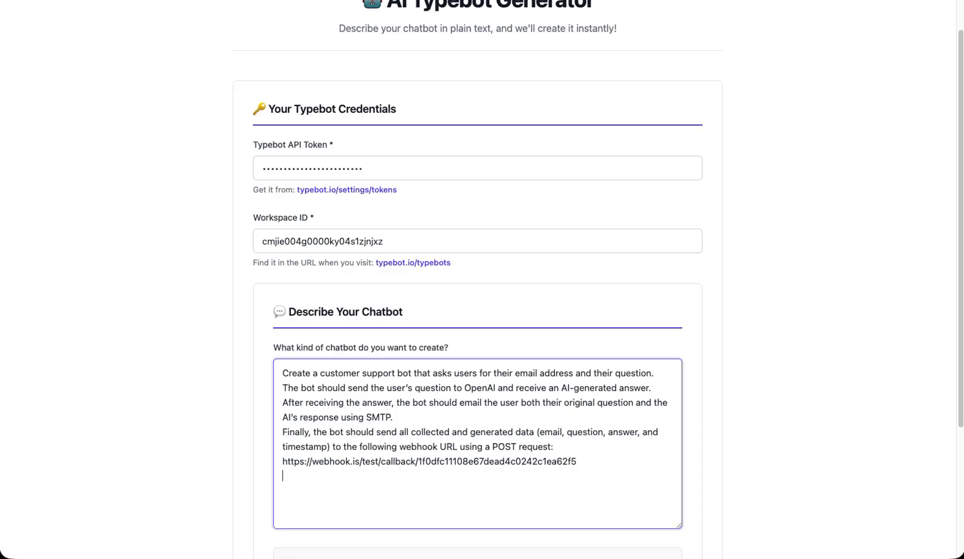
key("ctrl+Tab")
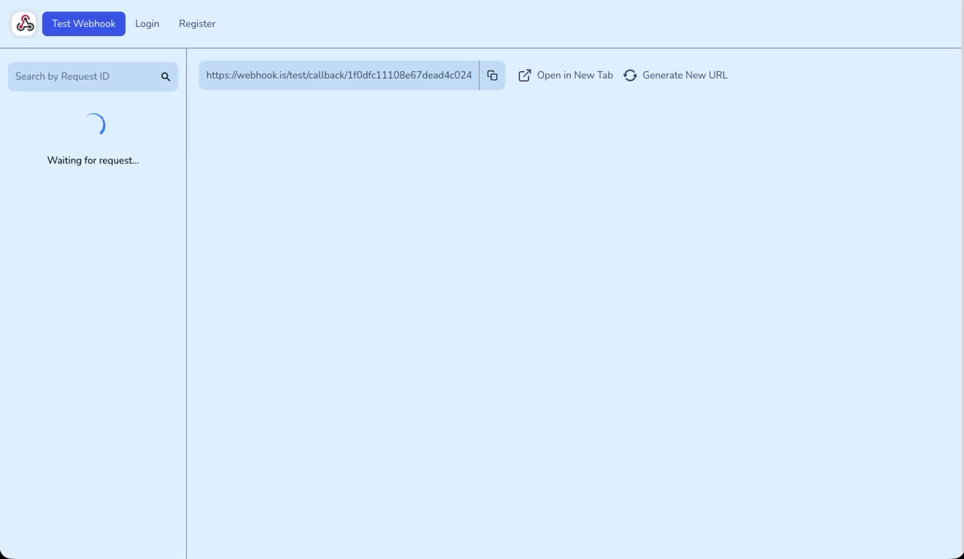
- Delete the old webhook URL line from the chatbot description
left_click(510, 1)
scroll(634, 465, "down", 2)
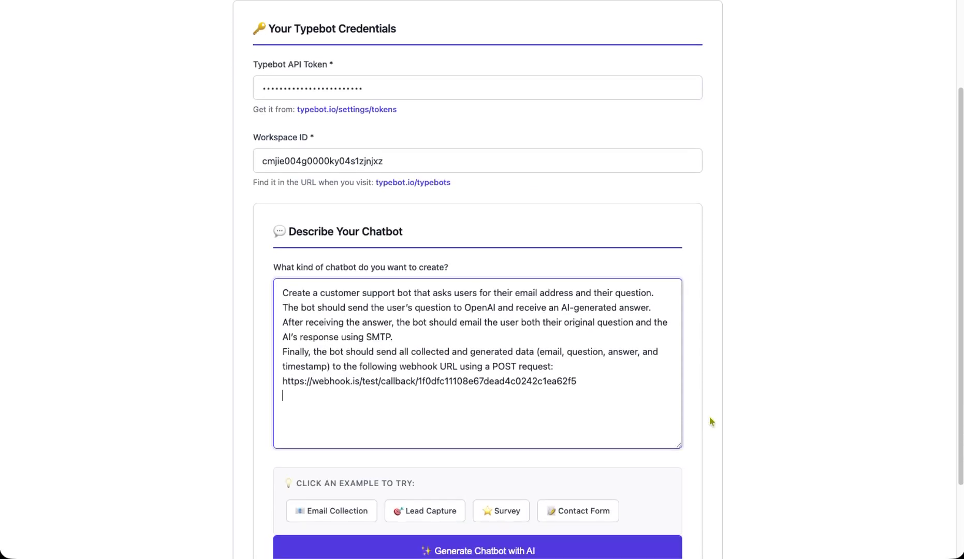
scroll(699, 446, "down", 2)
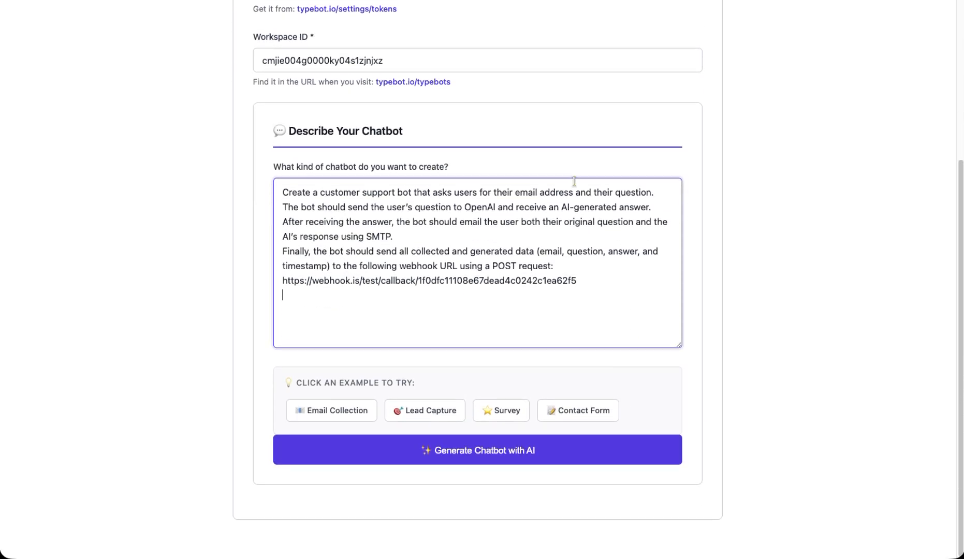
left_click(424, 1)
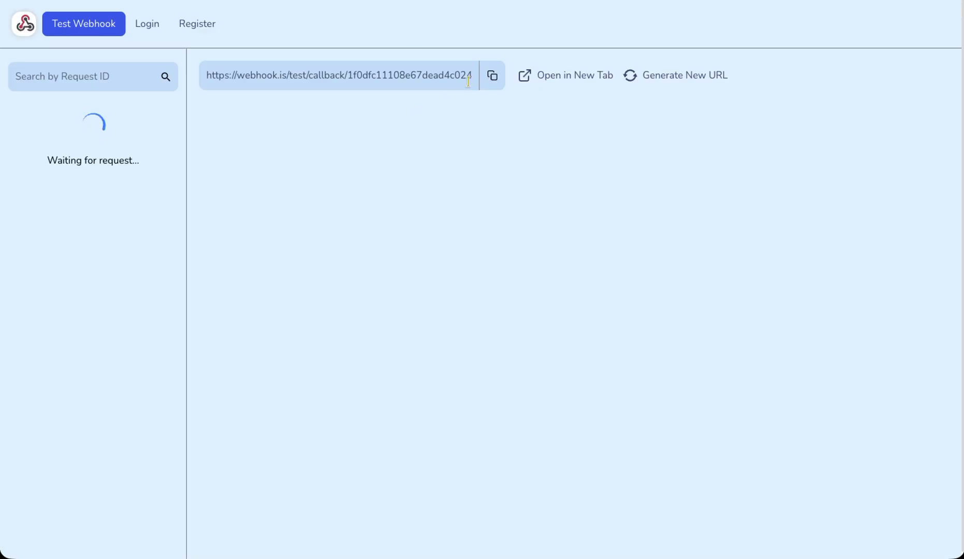
left_click(518, 2)
left_click_drag(576, 281, 296, 279)
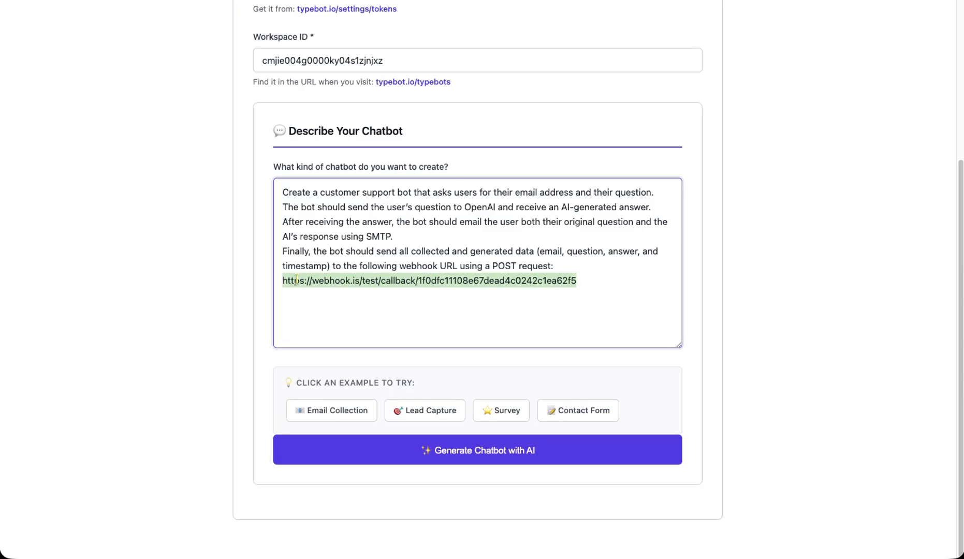
key("BackSpace")
- Paste the Webhook.is callback URL into the description and generate the chatbot with AI
left_click(424, 1)
left_click(495, 75)
left_click(500, 1)
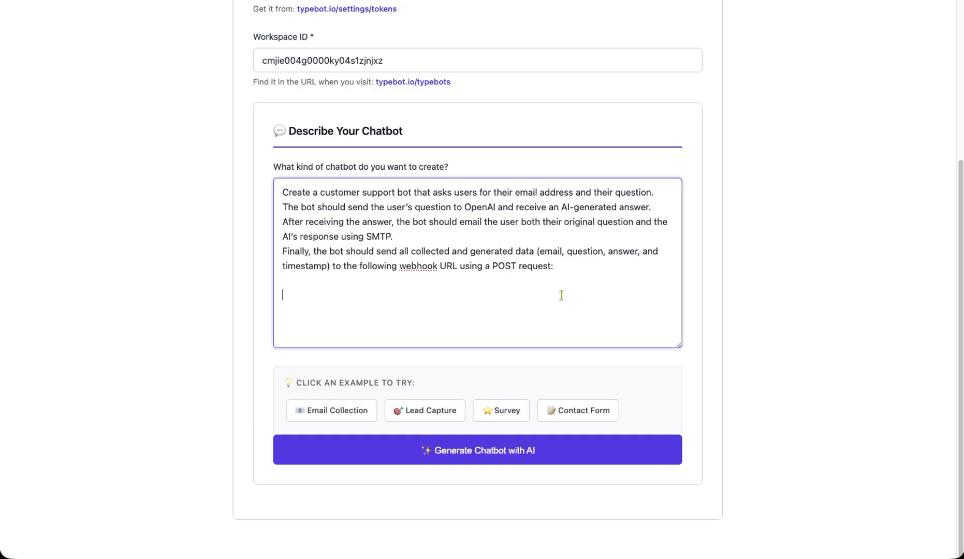
key("super+v")
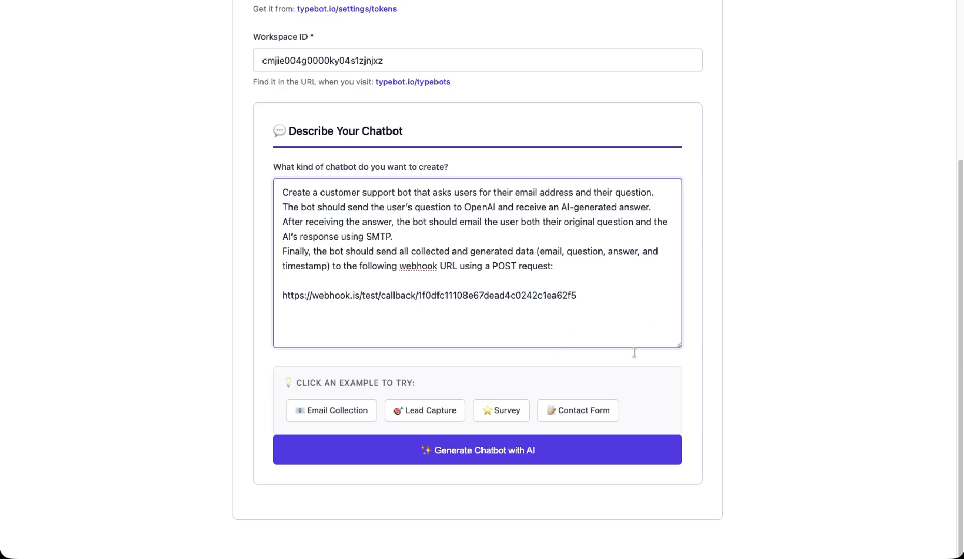
left_click(524, 456)
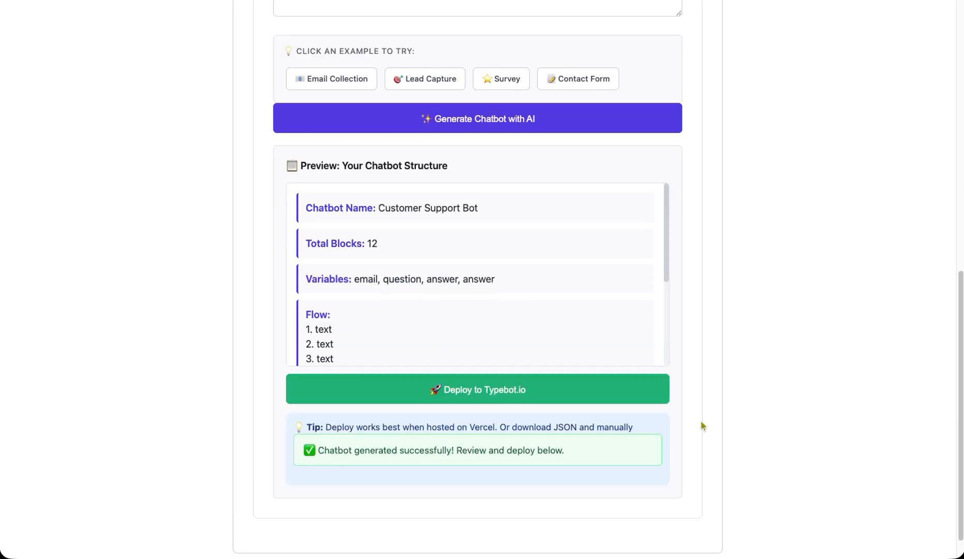
- Check the preview's 12-block total and its email, question and answer variables
scroll(419, 292, "up", 1)
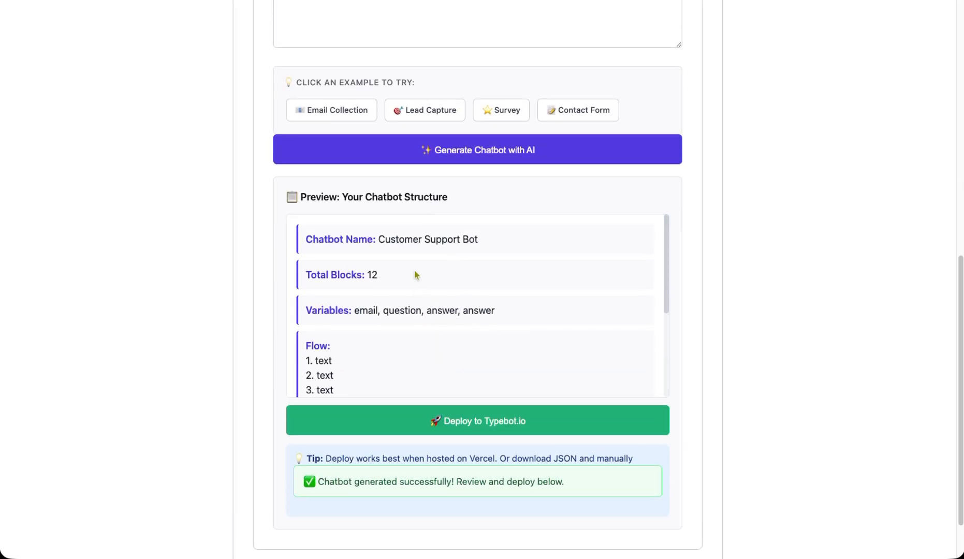
left_click_drag(386, 239, 508, 252)
left_click_drag(382, 280, 366, 275)
left_click_drag(355, 310, 504, 313)
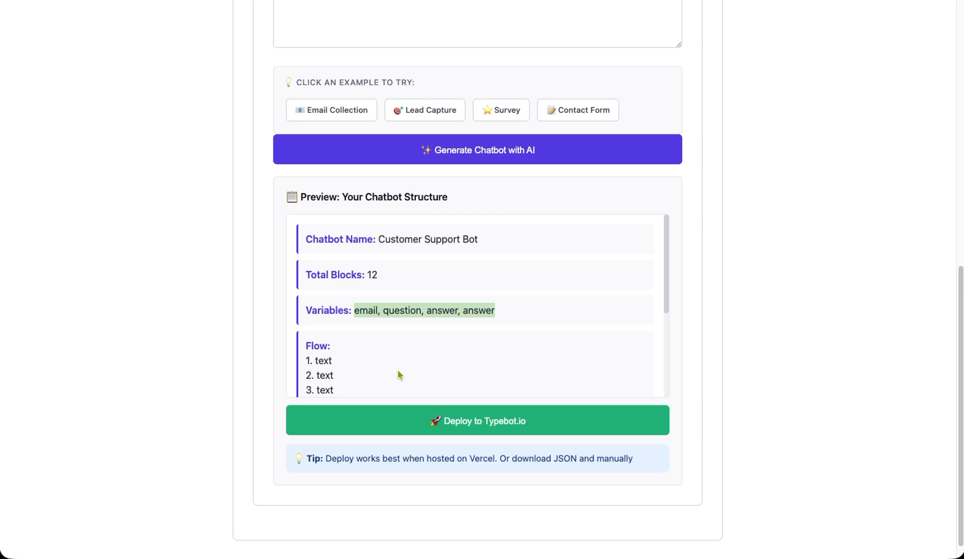
scroll(397, 371, "down", 3)
scroll(398, 371, "down", 1)
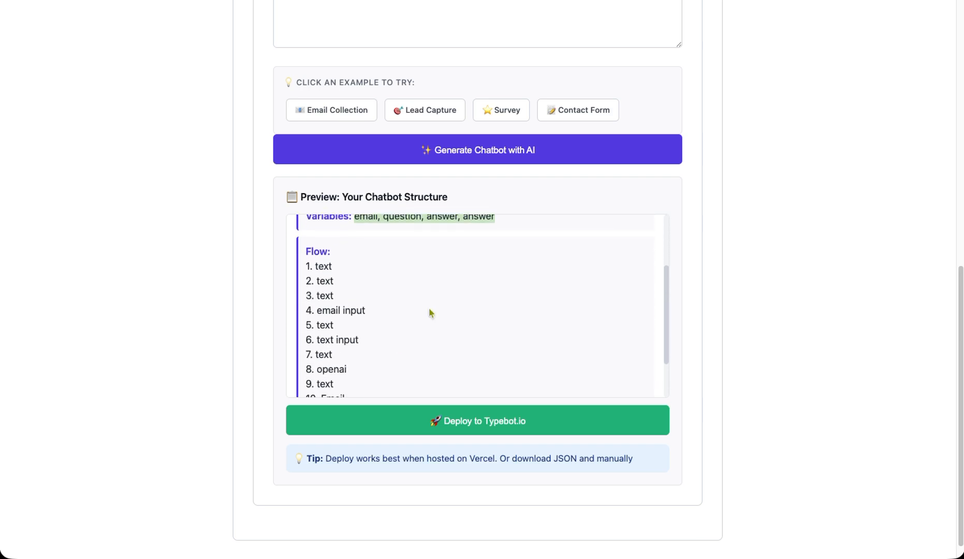
scroll(437, 264, "up", 2)
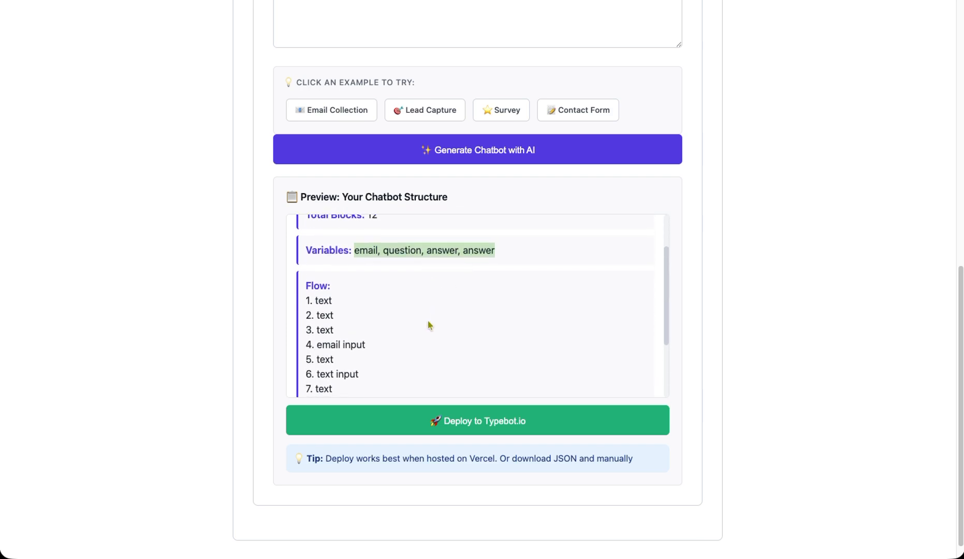
scroll(430, 326, "down", 3)
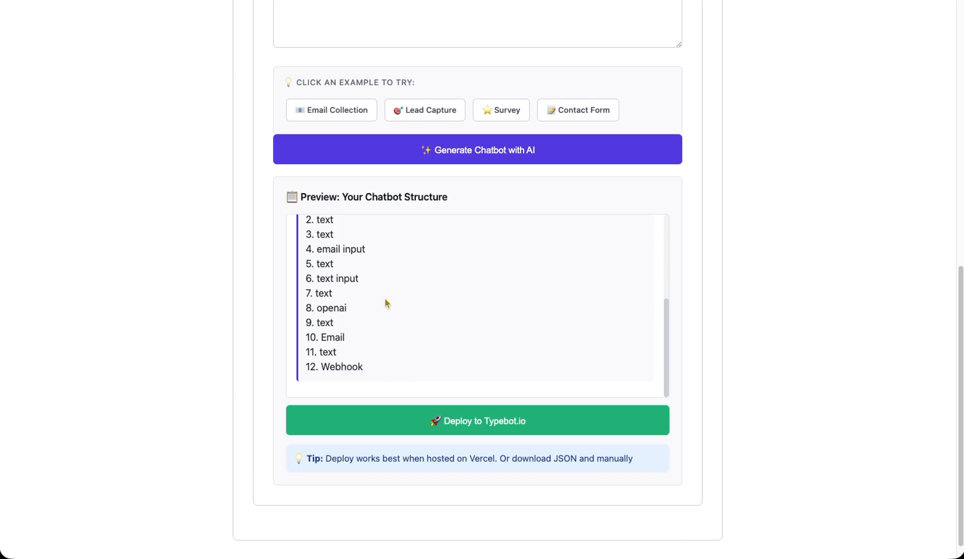
- Deploy the chatbot to Typebot.io and close workspace settings to reveal Customer Support Bot
left_click(504, 428)
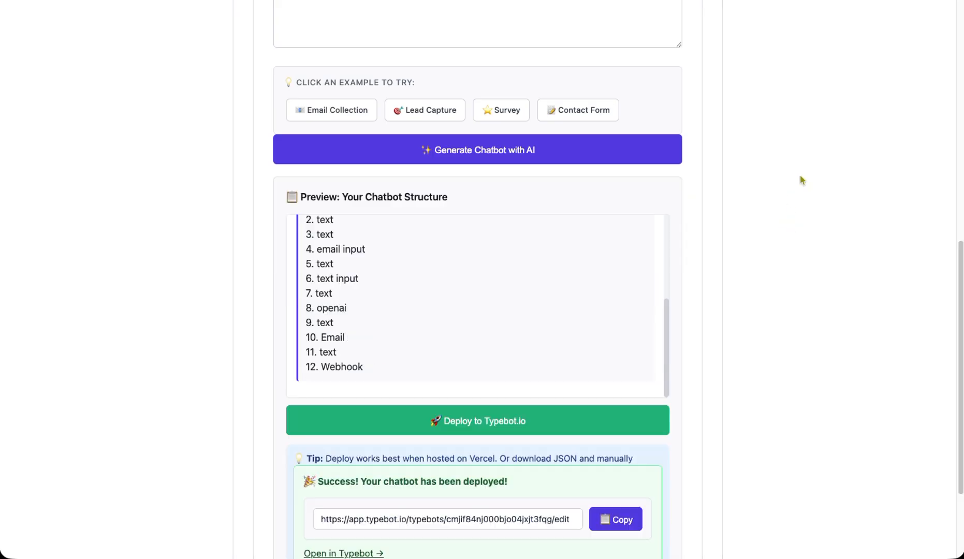
scroll(766, 299, "down", 3)
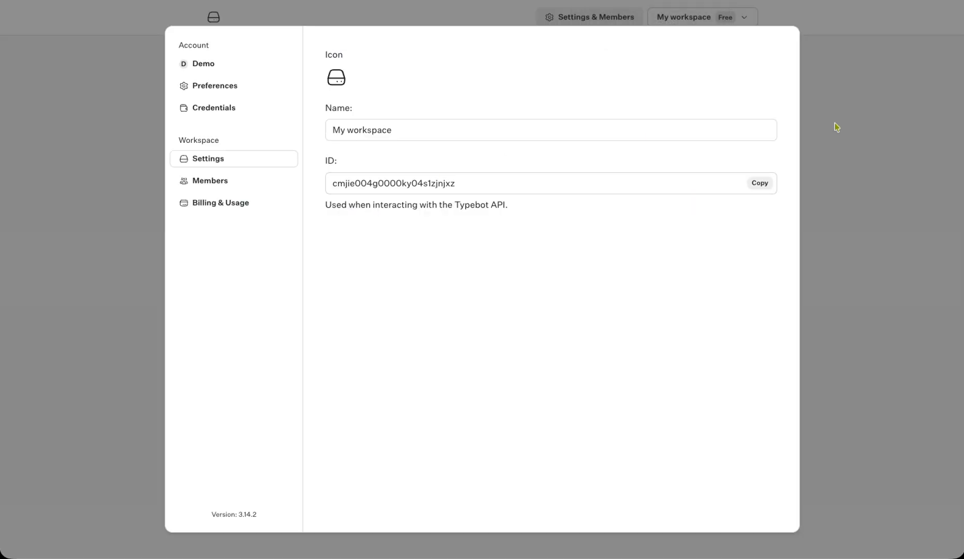
left_click(836, 127)
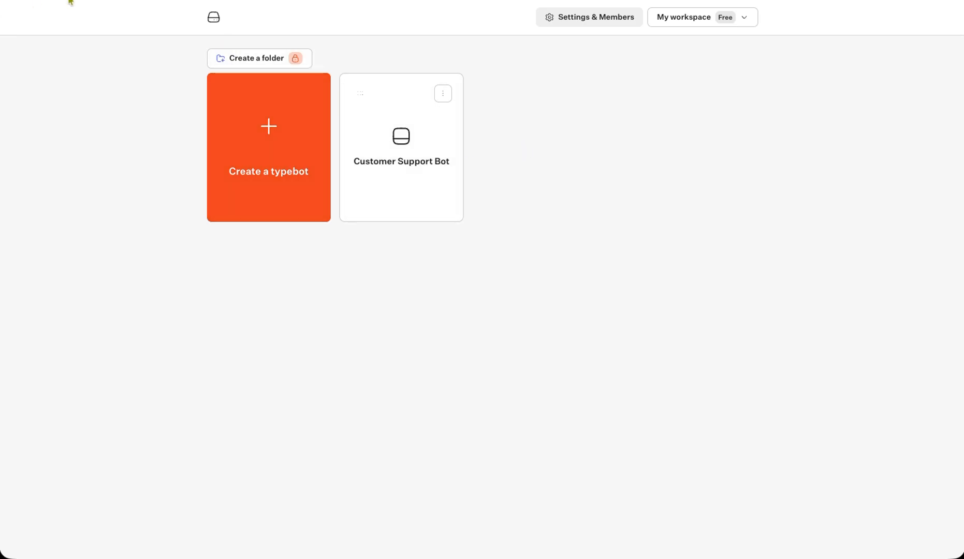
- Open the Customer Support Bot flow editor and arrange Main Flow to see its bottom
left_click(401, 141)
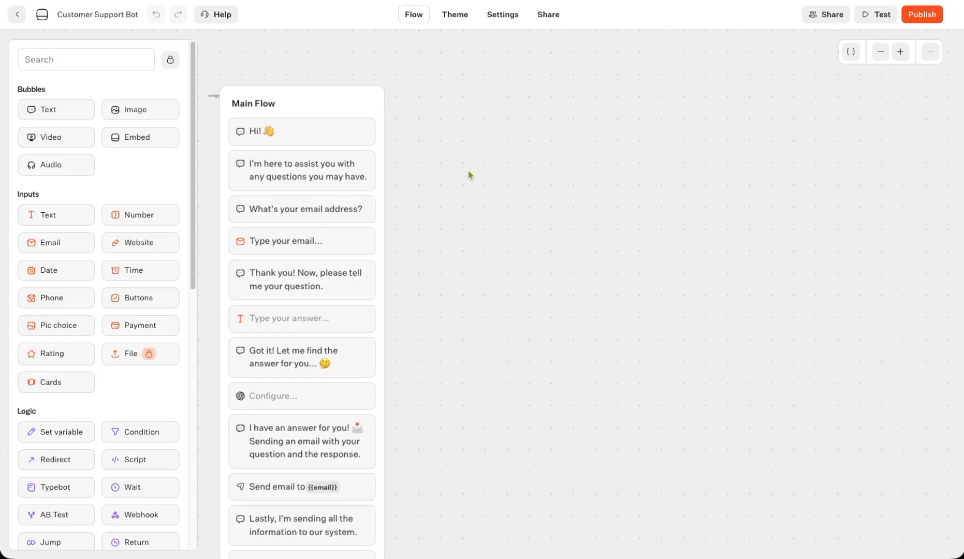
left_click_drag(367, 105, 531, 103)
scroll(646, 333, "down", 1)
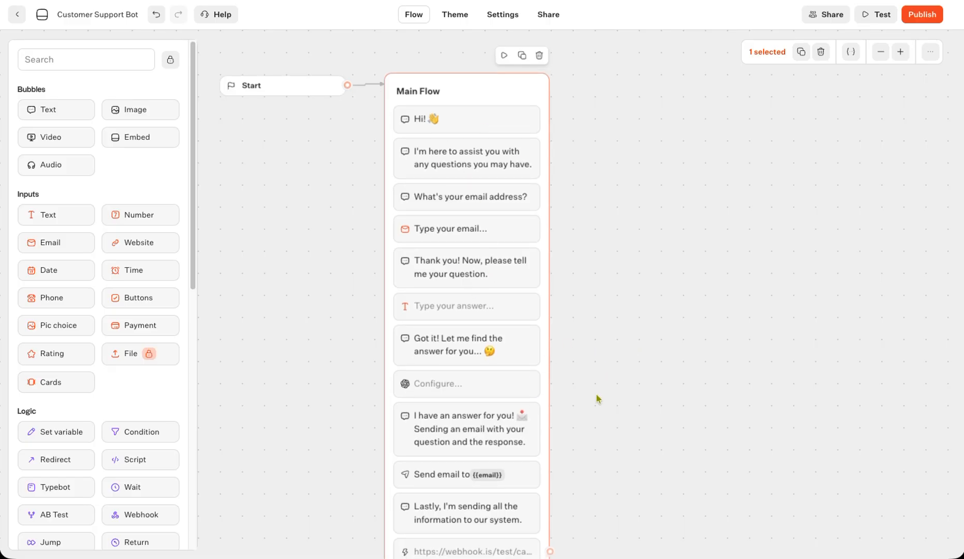
left_click_drag(629, 405, 619, 340)
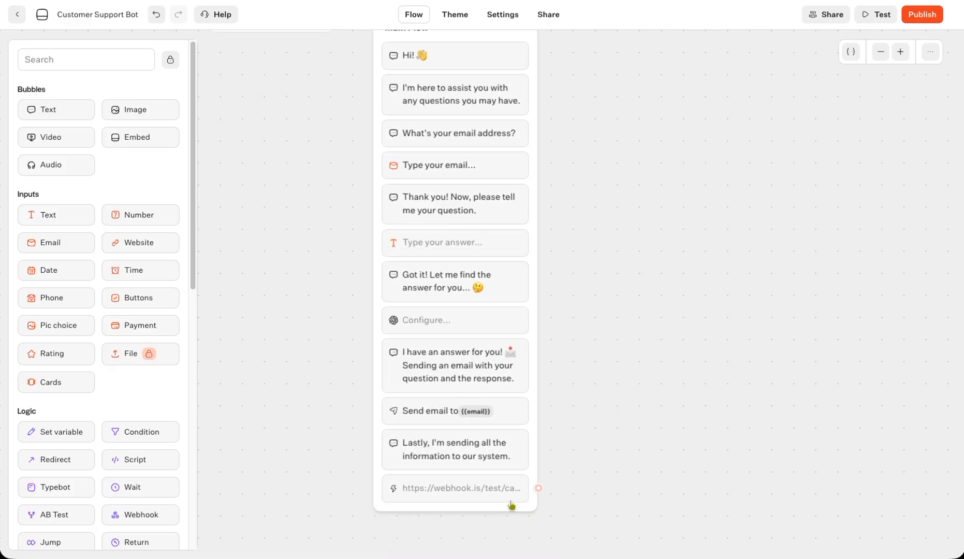
- Move the webhook step into Group #2 and connect Main Flow's end to it
left_click_drag(451, 491, 746, 124)
left_click_drag(539, 458, 694, 125)
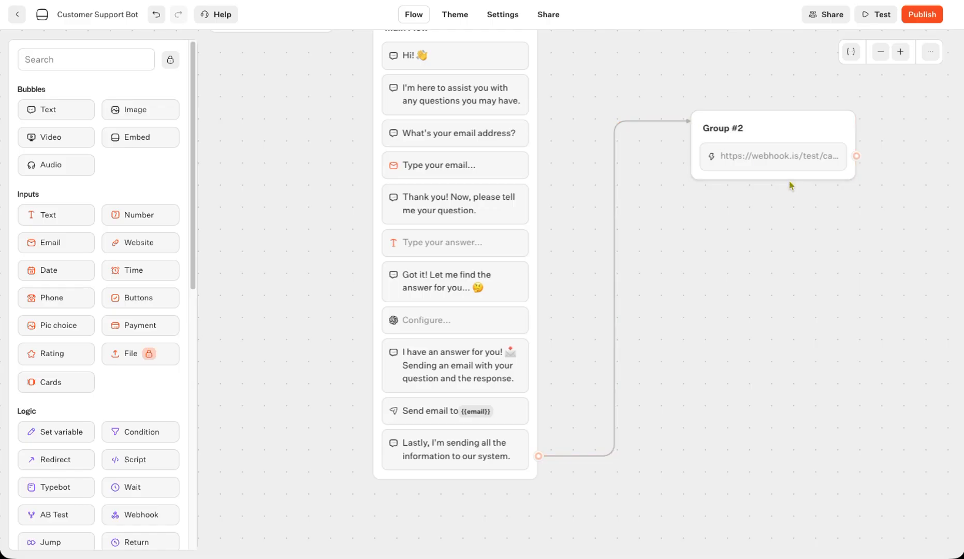
left_click_drag(746, 240, 749, 279)
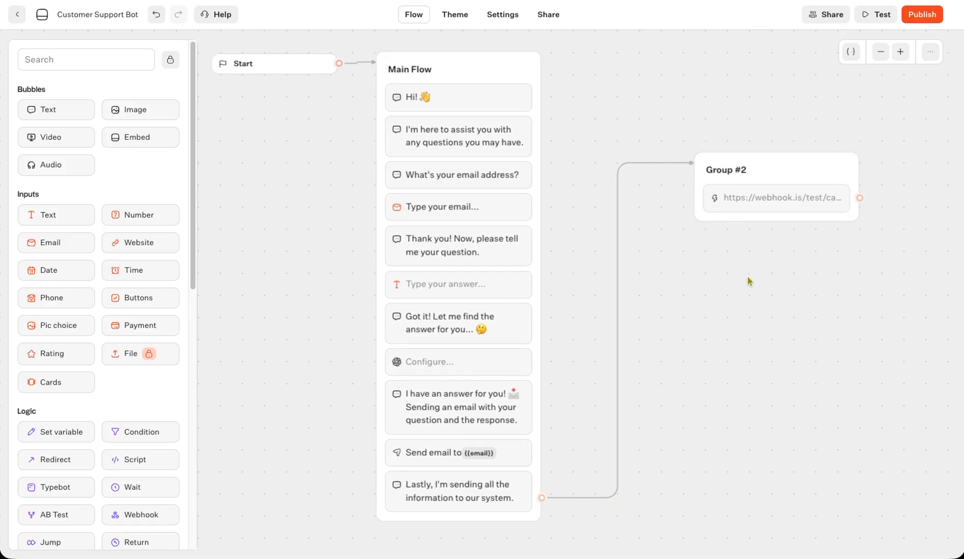
left_click(909, 53)
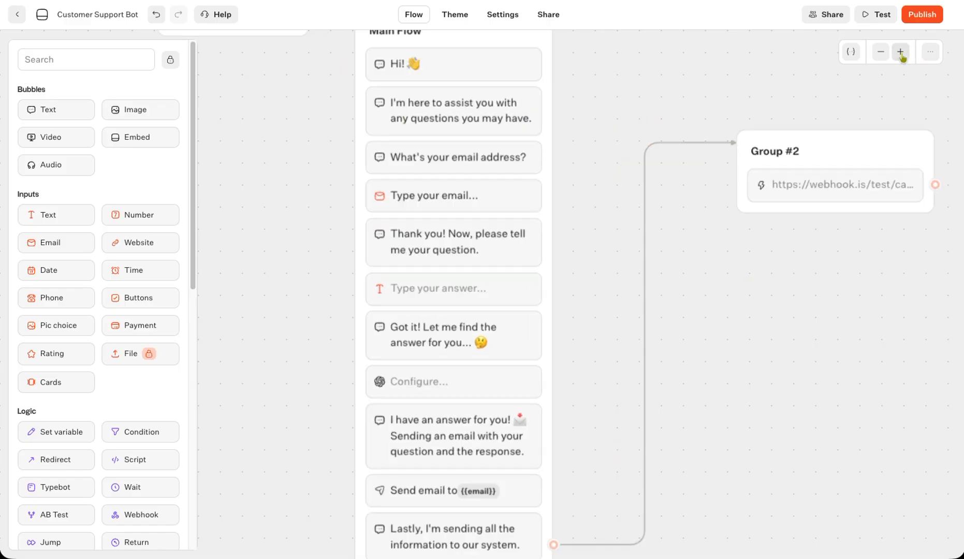
left_click(909, 53)
left_click_drag(564, 105, 599, 166)
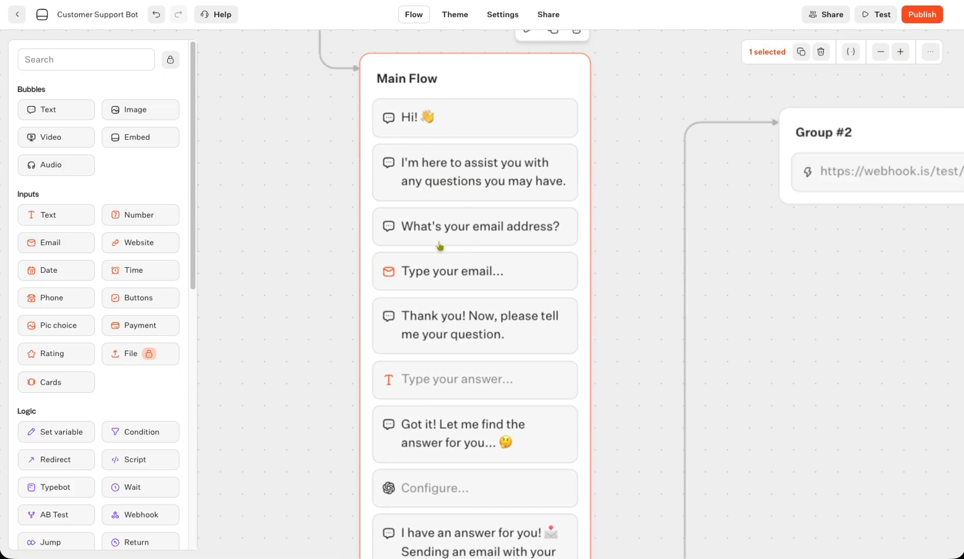
- Save the email input's answer in the email variable
left_click(446, 283)
left_click(310, 358)
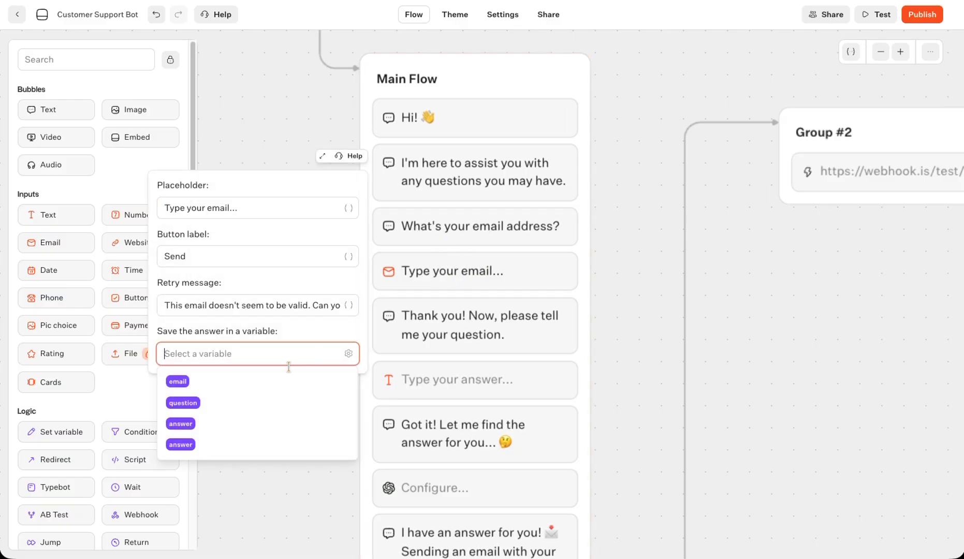
left_click(233, 383)
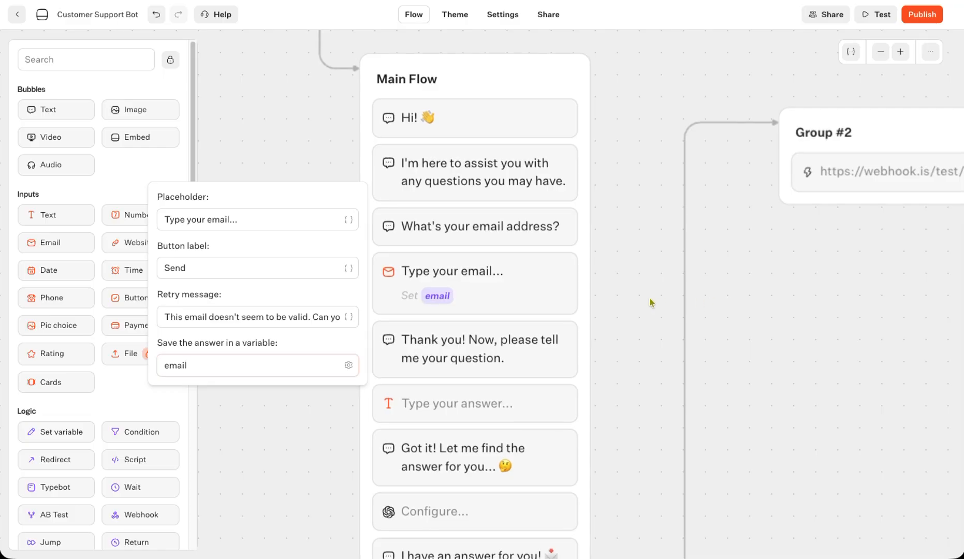
left_click(632, 340)
- Save the question input's answer in the question variable
left_click_drag(631, 353, 638, 208)
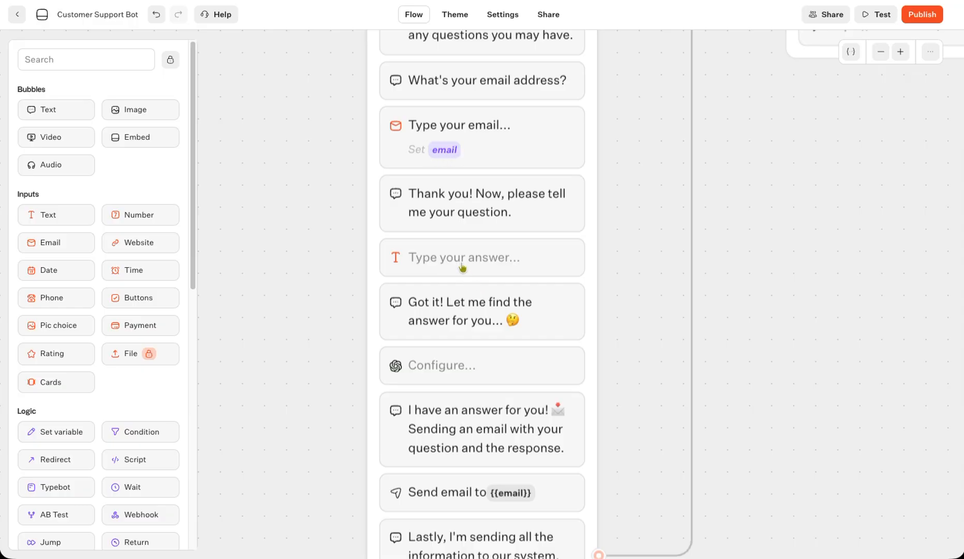
left_click(427, 269)
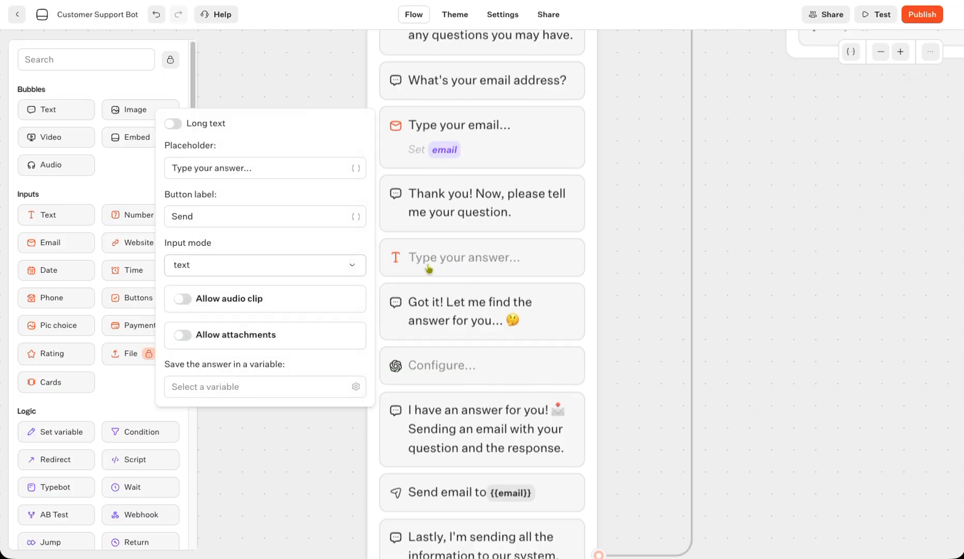
left_click(241, 387)
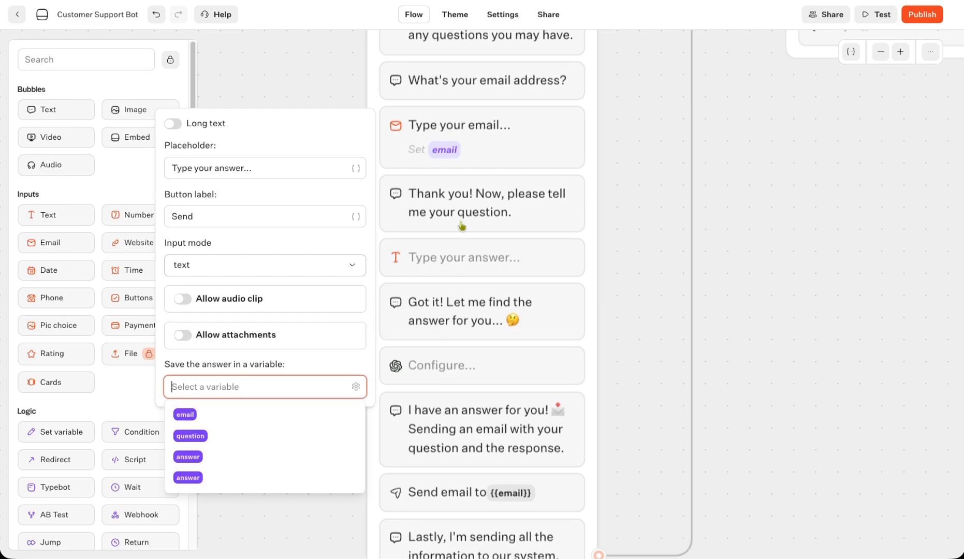
left_click(190, 435)
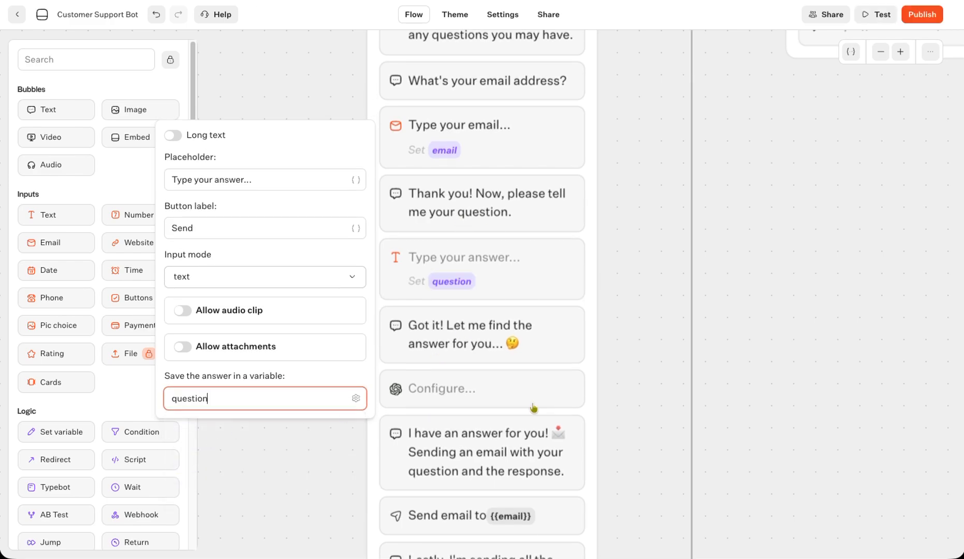
left_click(514, 396)
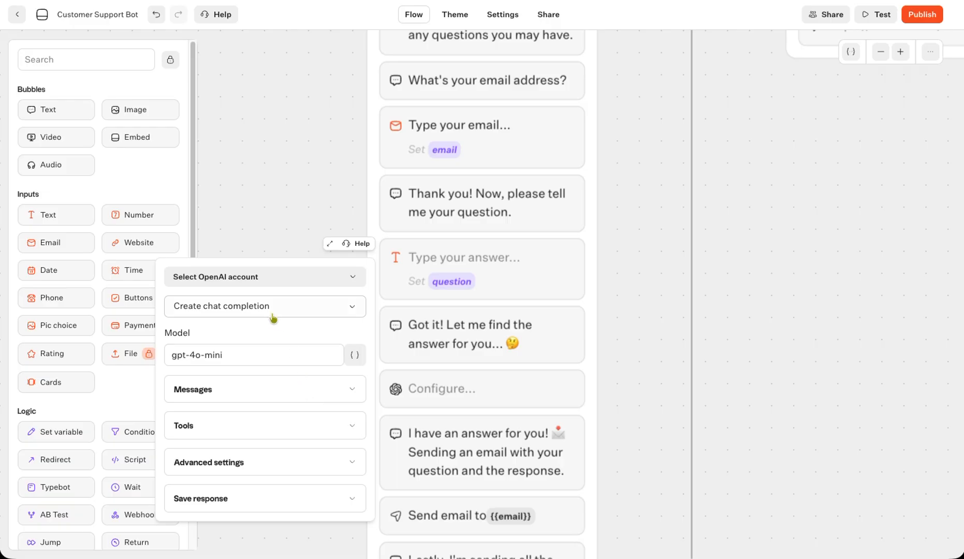
- Select the saved OpenAI credential for the chat completion and expand its messages
left_click(238, 280)
left_click(231, 306)
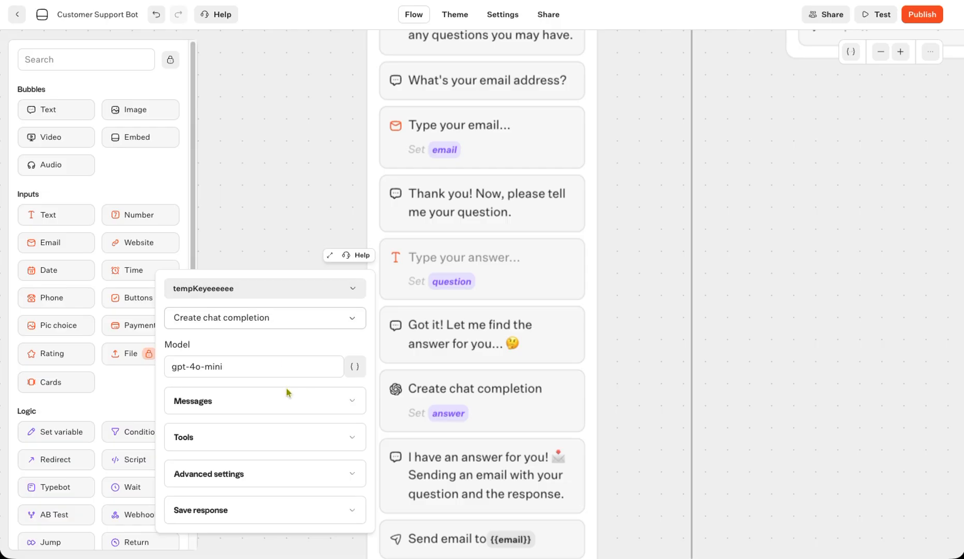
left_click(257, 403)
scroll(253, 496, "down", 1)
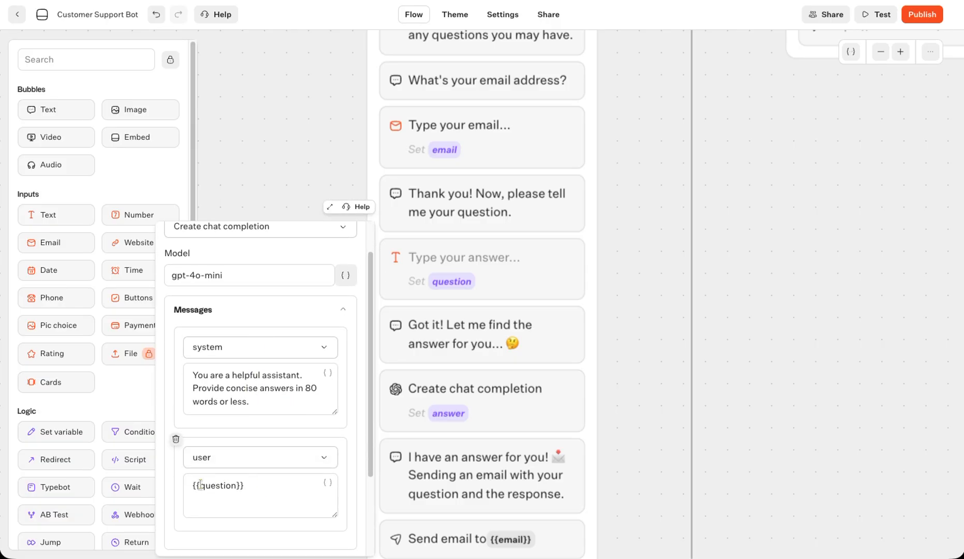
scroll(287, 482, "down", 3)
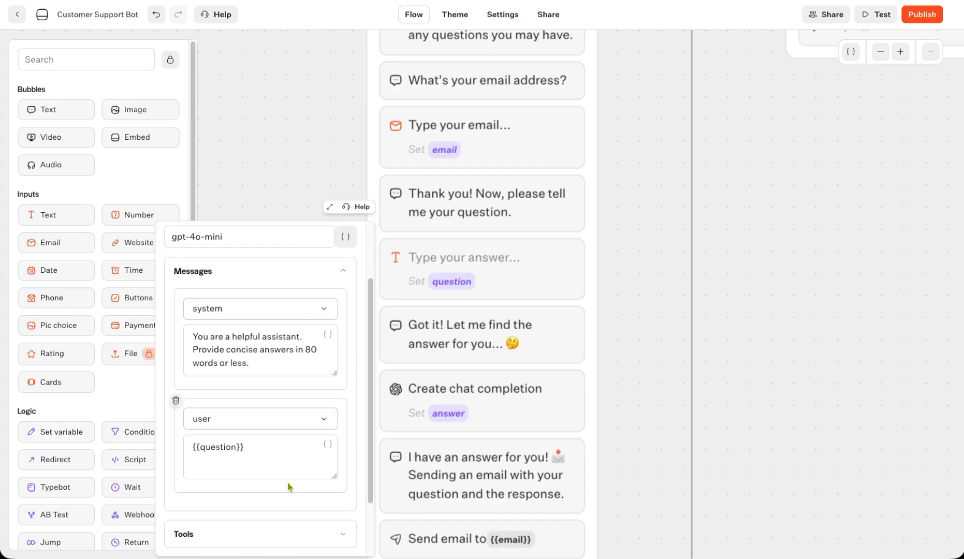
left_click(275, 532)
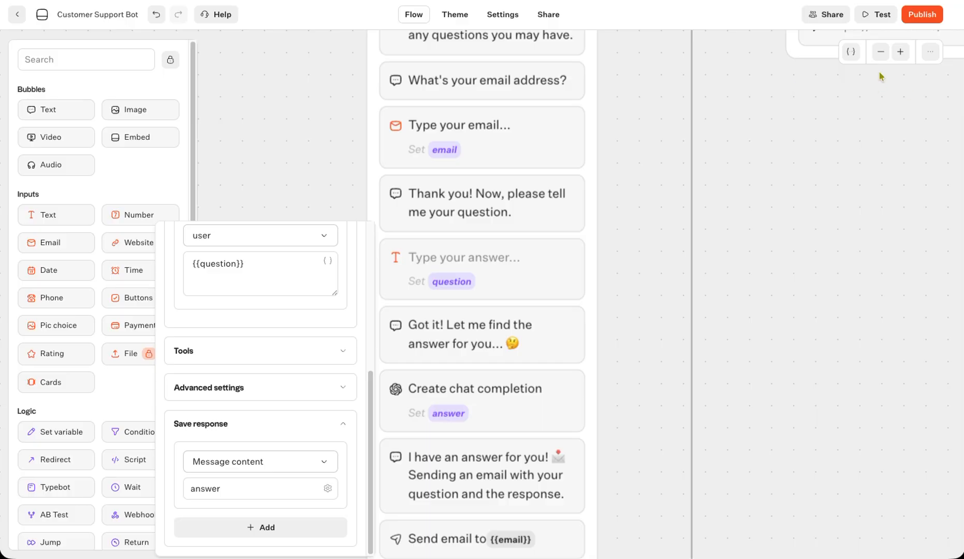
- Delete the two duplicate answer variables from the bot's variable list
left_click(851, 51)
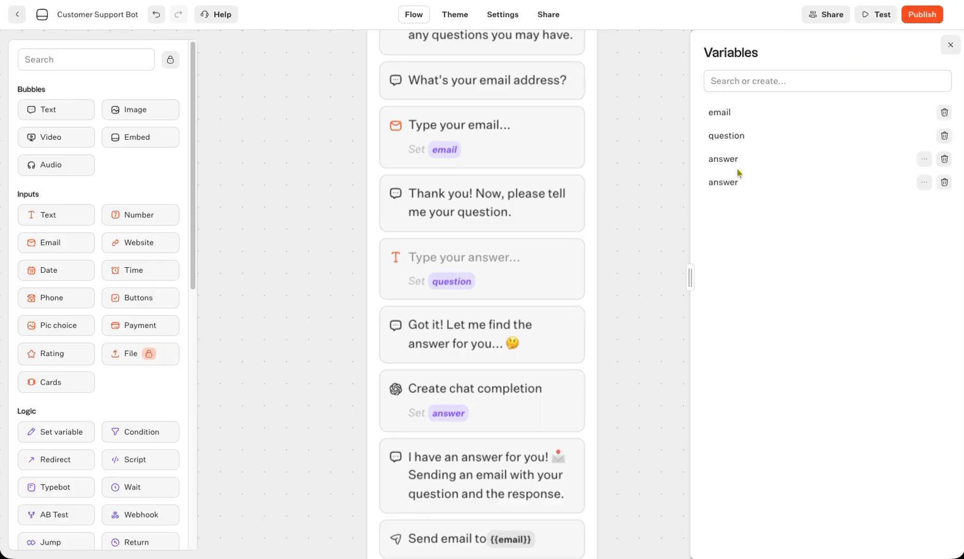
left_click(944, 183)
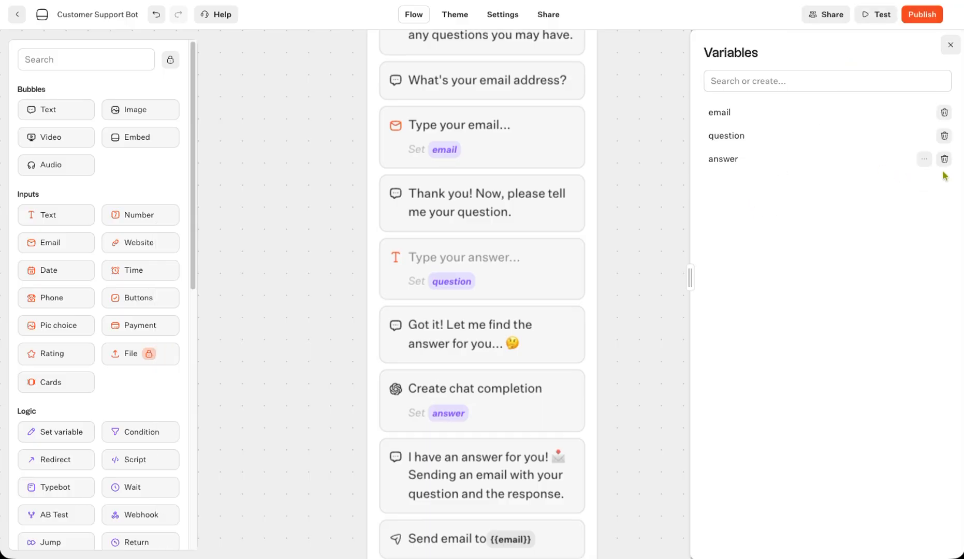
left_click(944, 159)
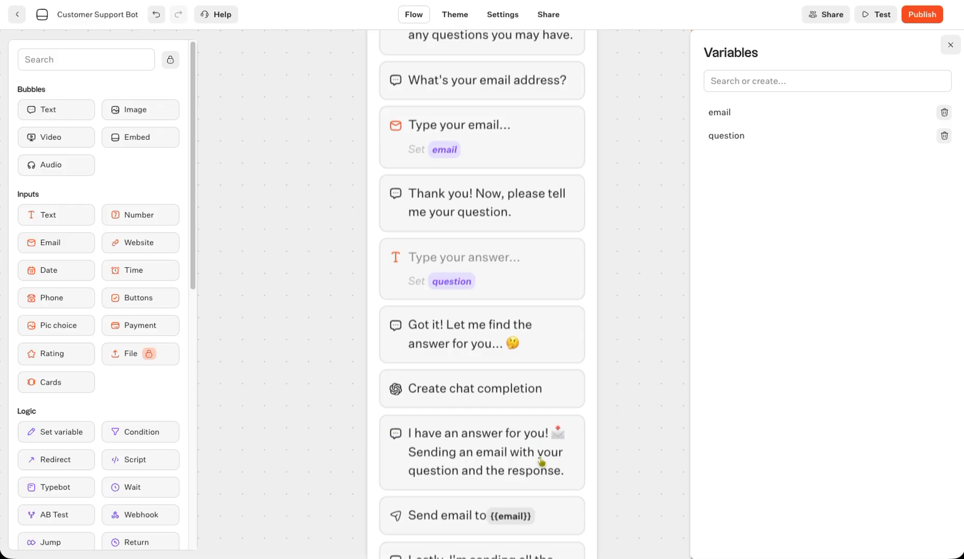
- Save the chat completion's message content into a newly created answer variable
left_click(495, 394)
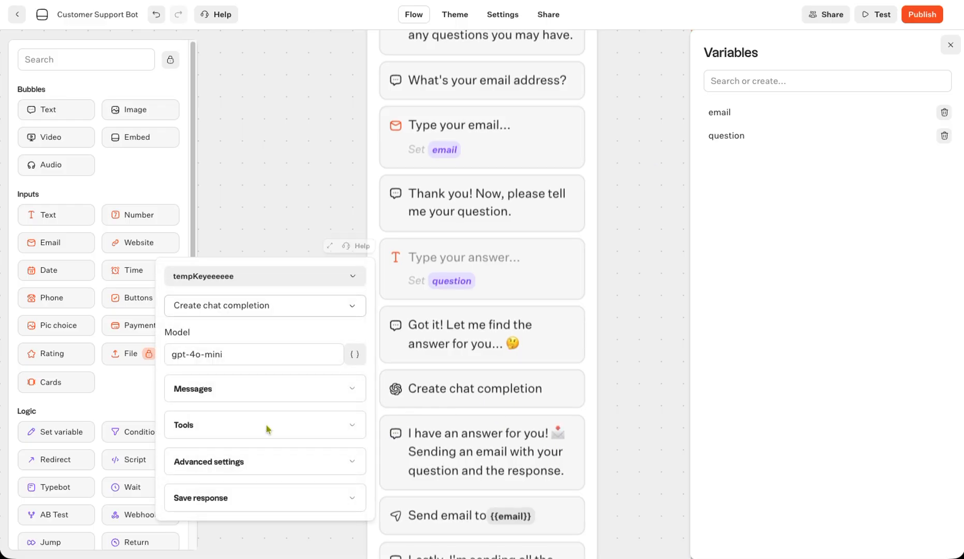
left_click(268, 504)
scroll(269, 492, "down", 1)
left_click(271, 491)
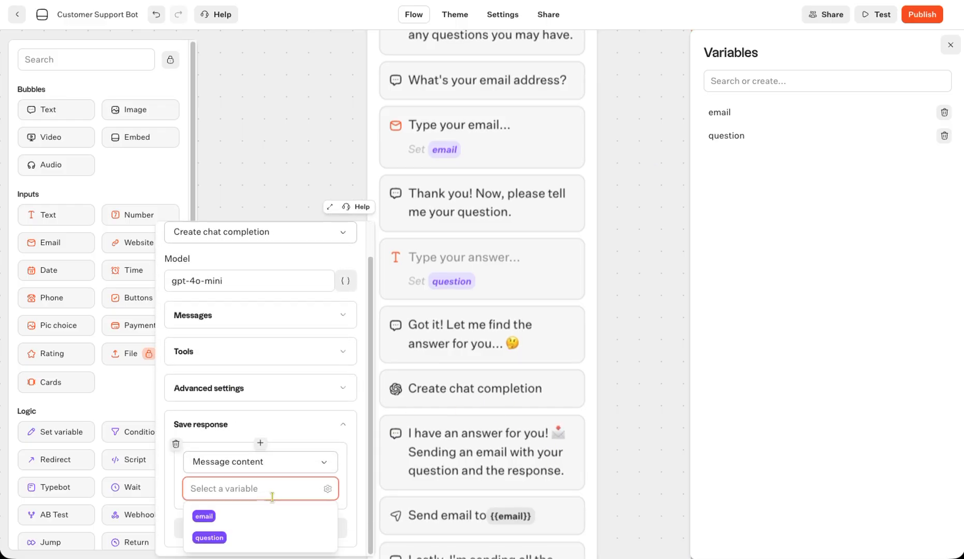
type("answer")
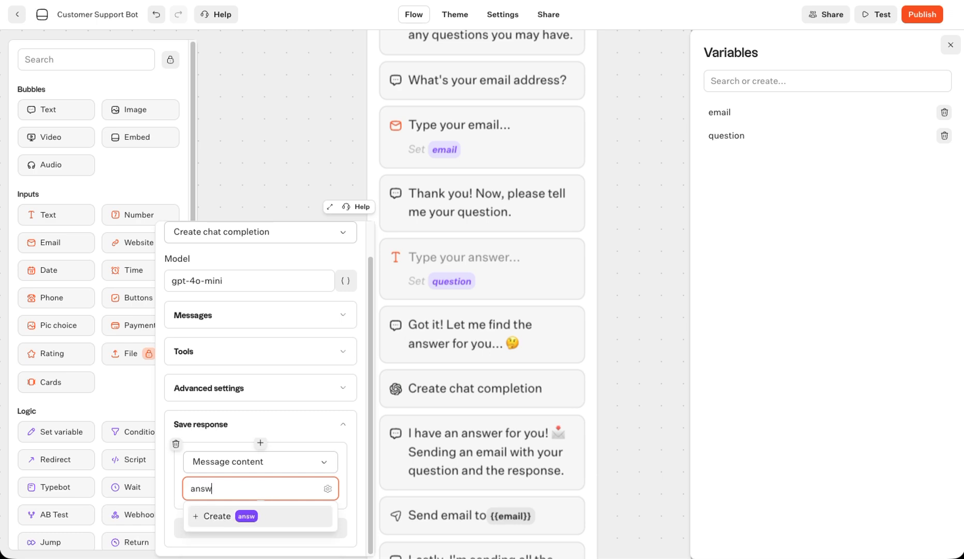
left_click(256, 519)
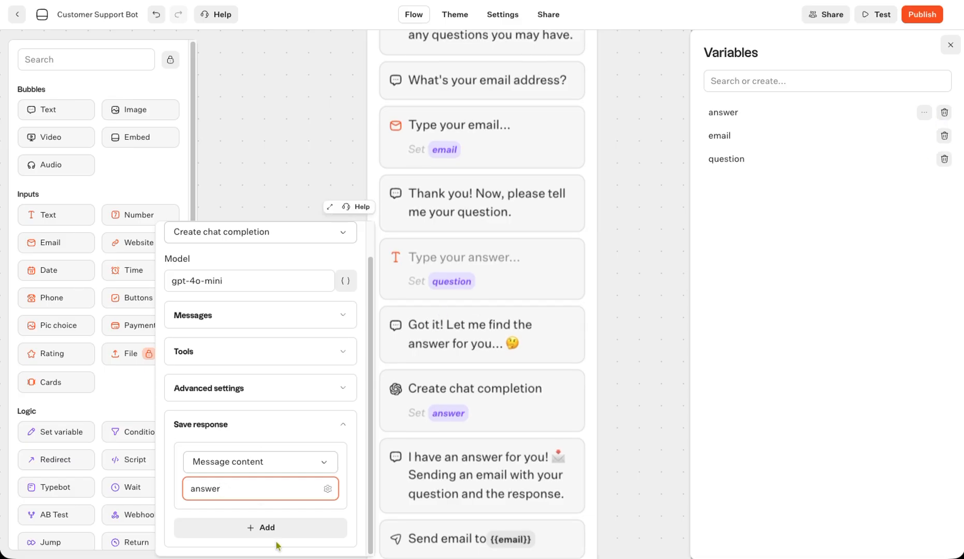
left_click(286, 160)
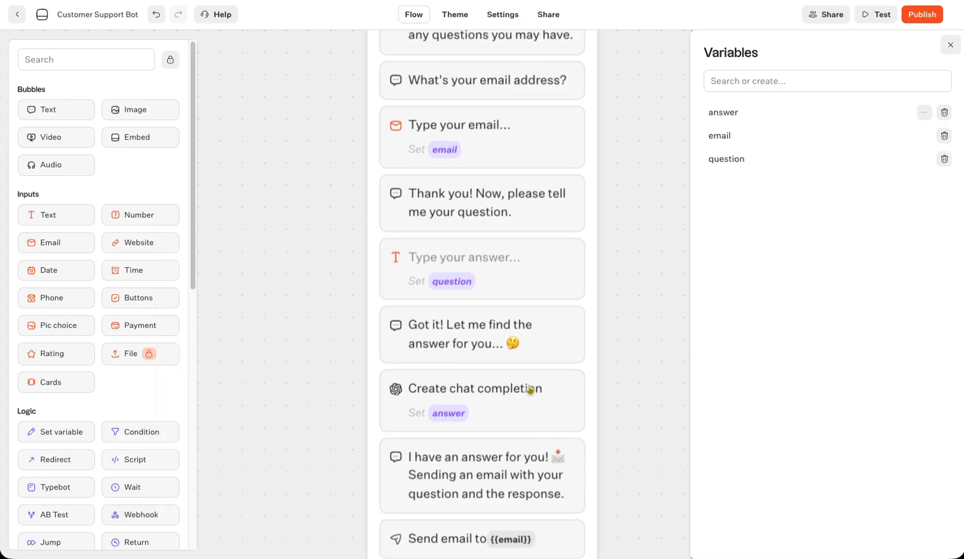
scroll(538, 393, "down", 1)
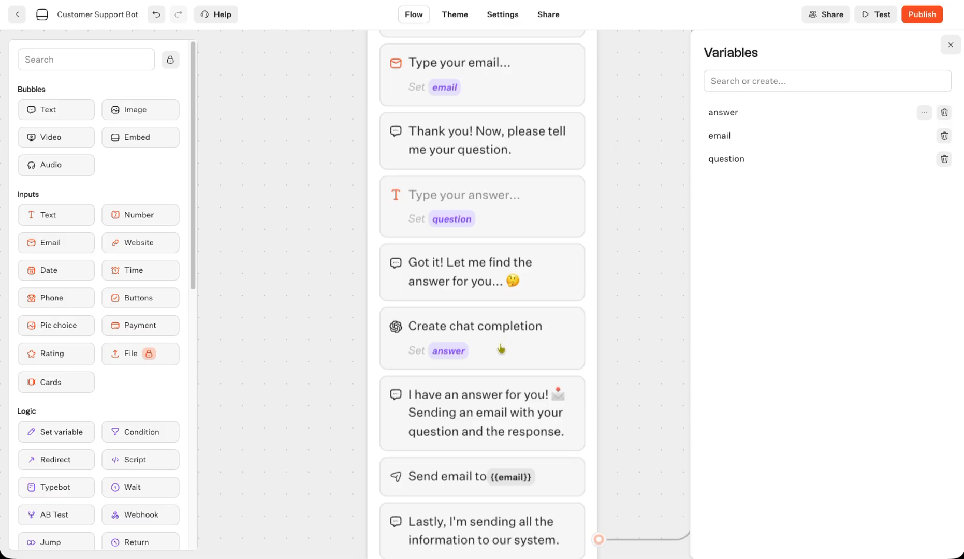
scroll(507, 391, "down", 1)
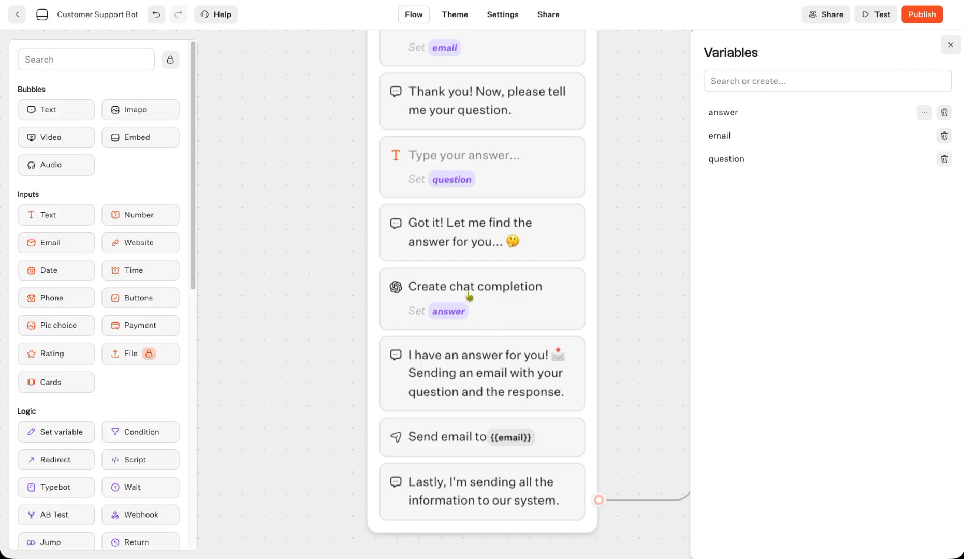
- Add {{question}} and {{answer}} on new lines in the answer message bubble
left_click(564, 394)
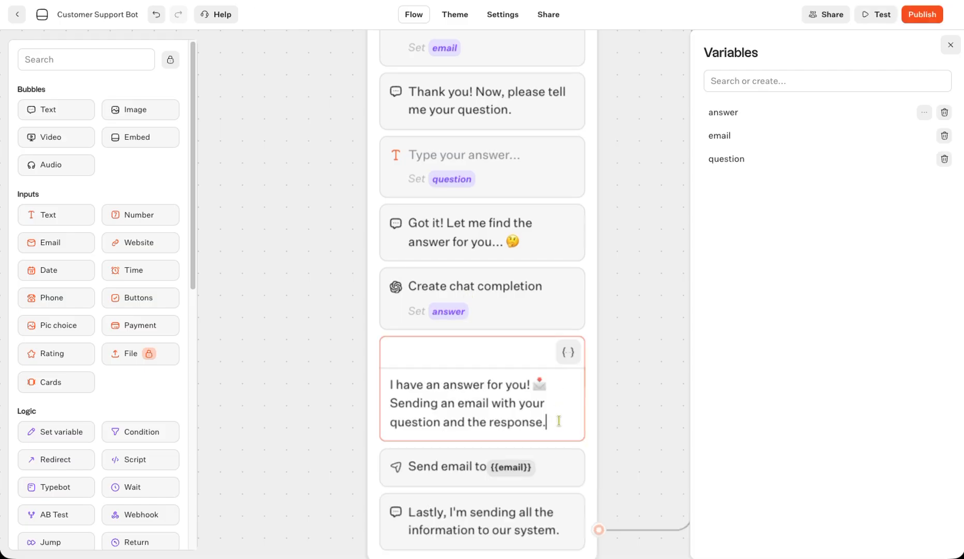
key("Return")
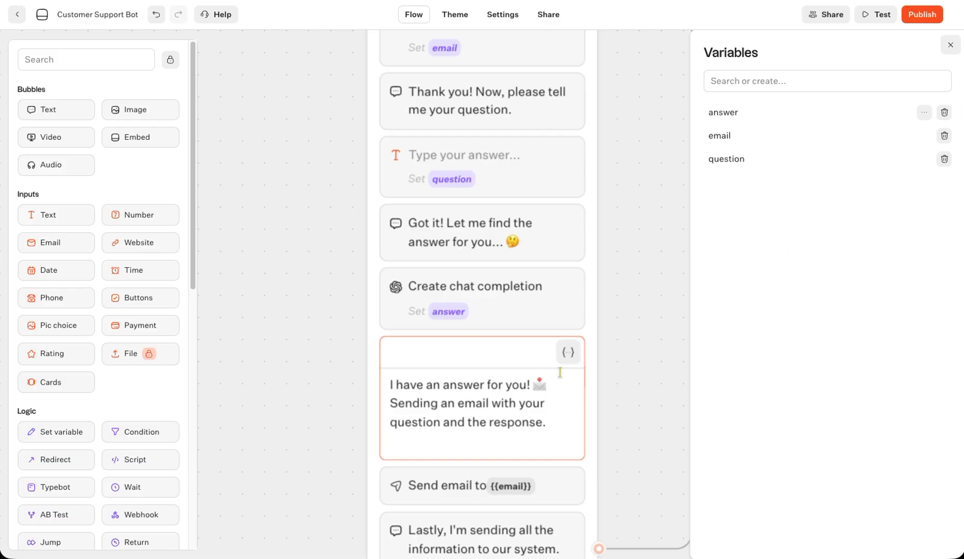
left_click(568, 352)
left_click(364, 533)
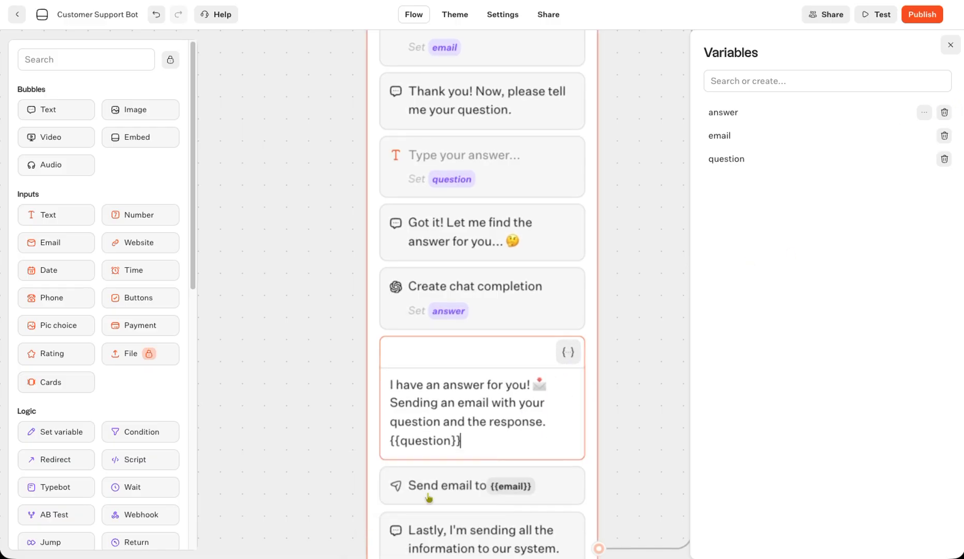
key("Return")
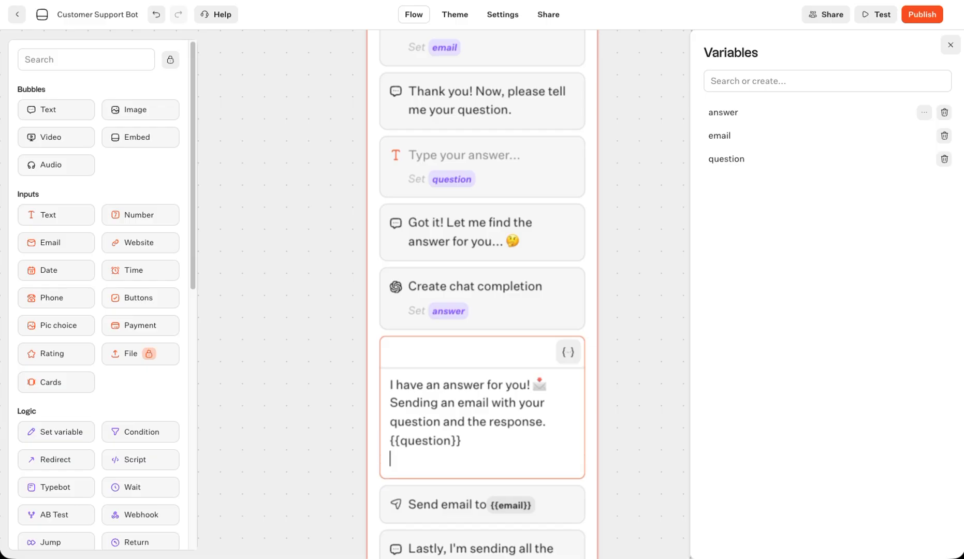
left_click(570, 355)
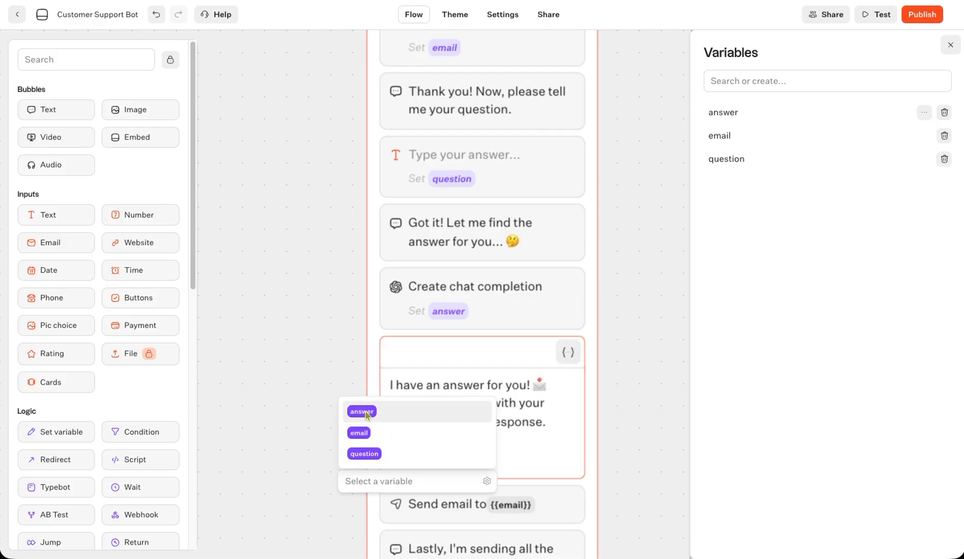
left_click(447, 409)
- Replace the answer placeholder in the Send email Content with the {{answer}} variable
scroll(456, 393, "down", 3)
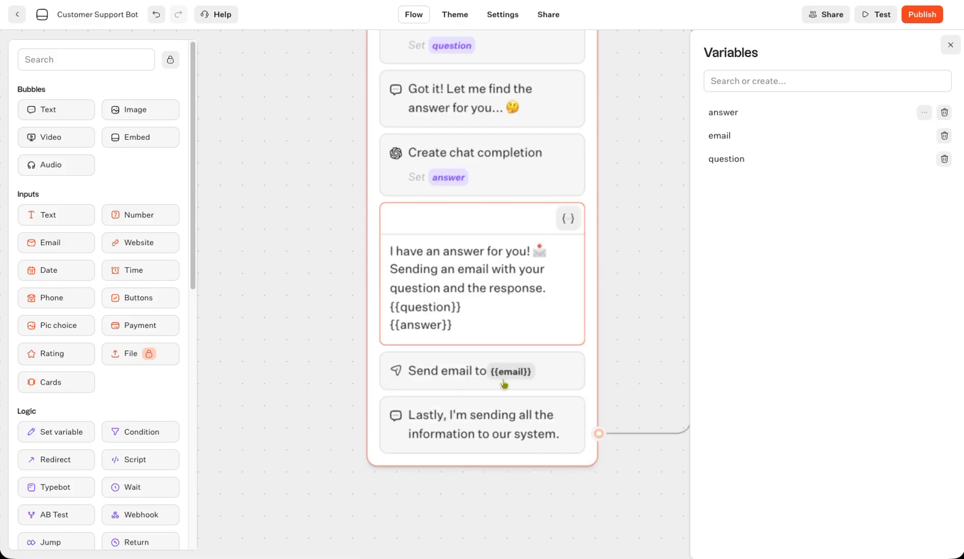
left_click(463, 381)
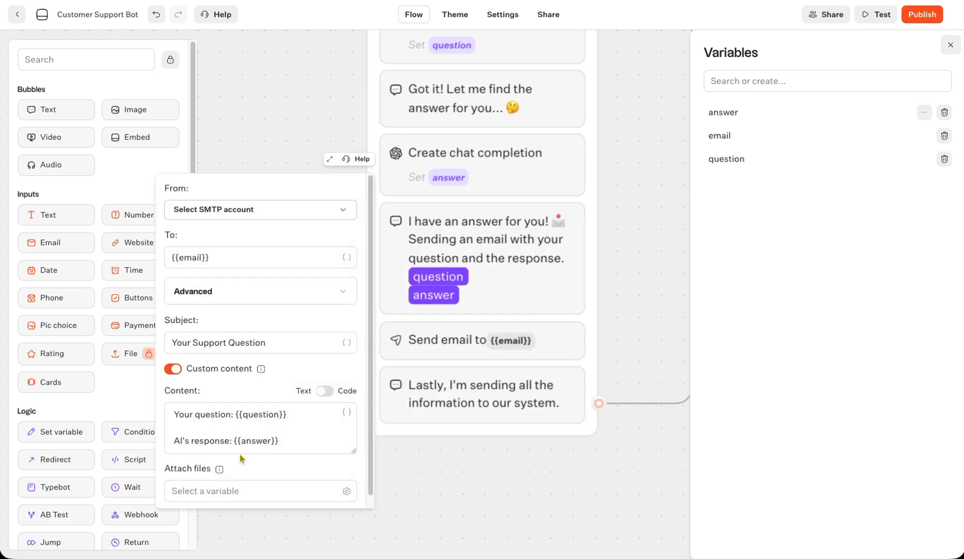
left_click_drag(276, 443, 235, 440)
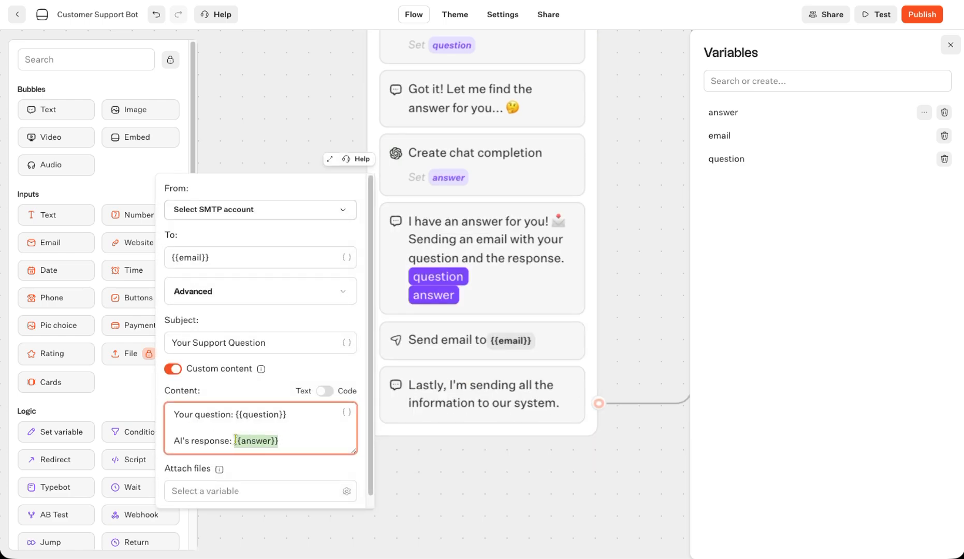
key("BackSpace")
left_click(346, 413)
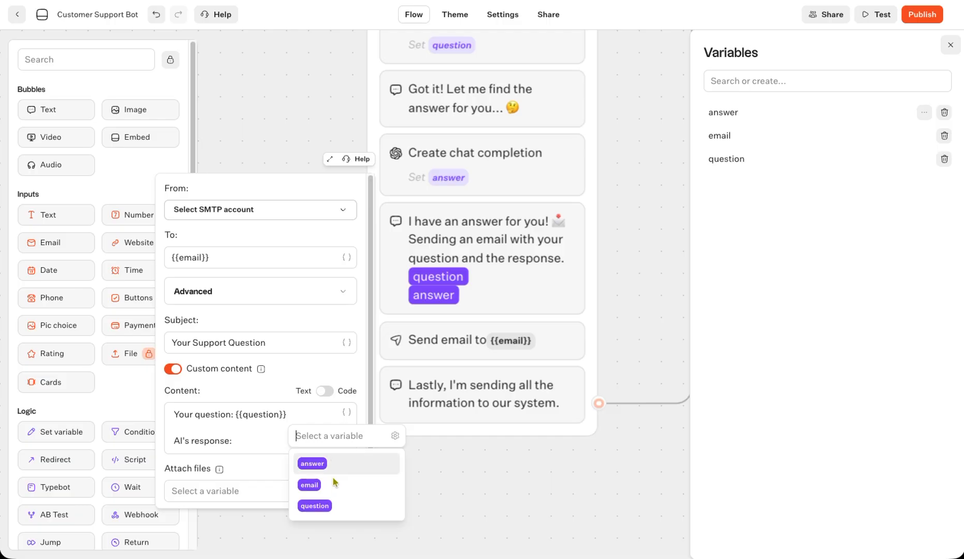
left_click(311, 460)
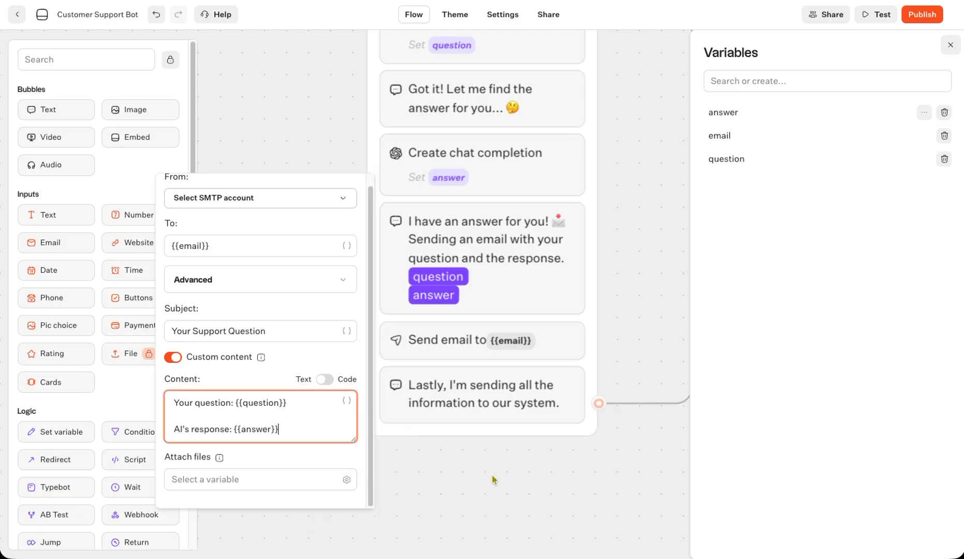
left_click(515, 476)
- Pan the canvas to Group #2 and open the webhook block's settings
left_click_drag(636, 486, 267, 534)
left_click_drag(572, 228, 384, 535)
left_click_drag(501, 348, 645, 340)
left_click(541, 155)
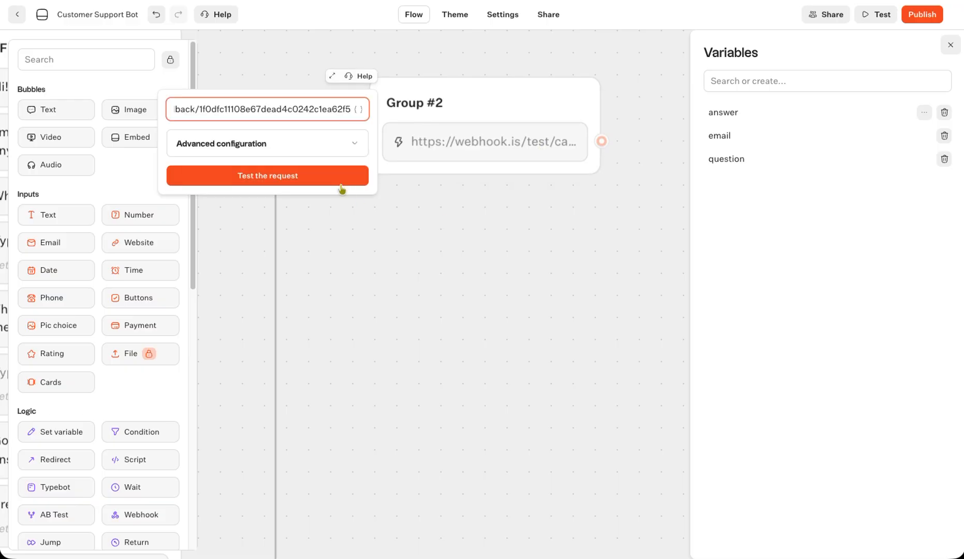
- Replace the answer placeholder on line 4 of the webhook's JSON body with {{answer}}
left_click(313, 142)
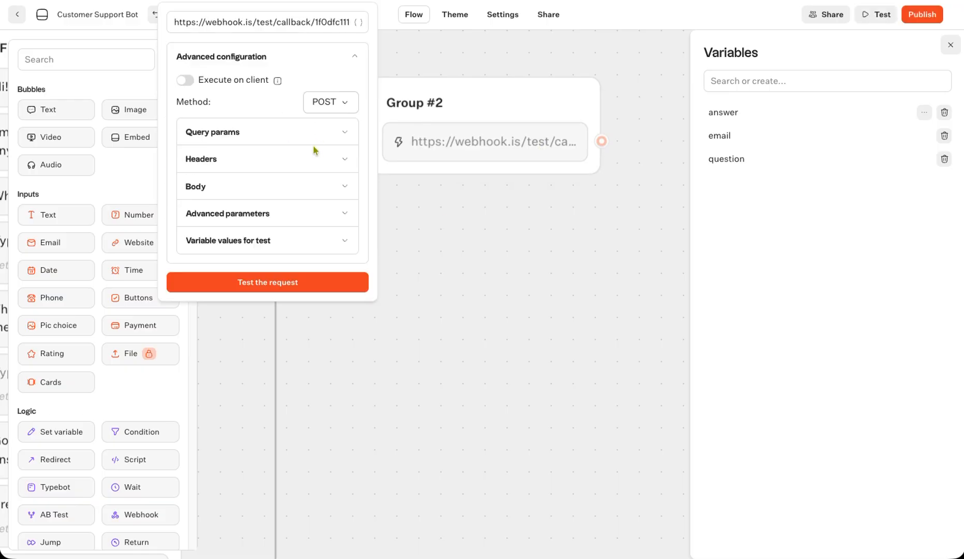
left_click(306, 186)
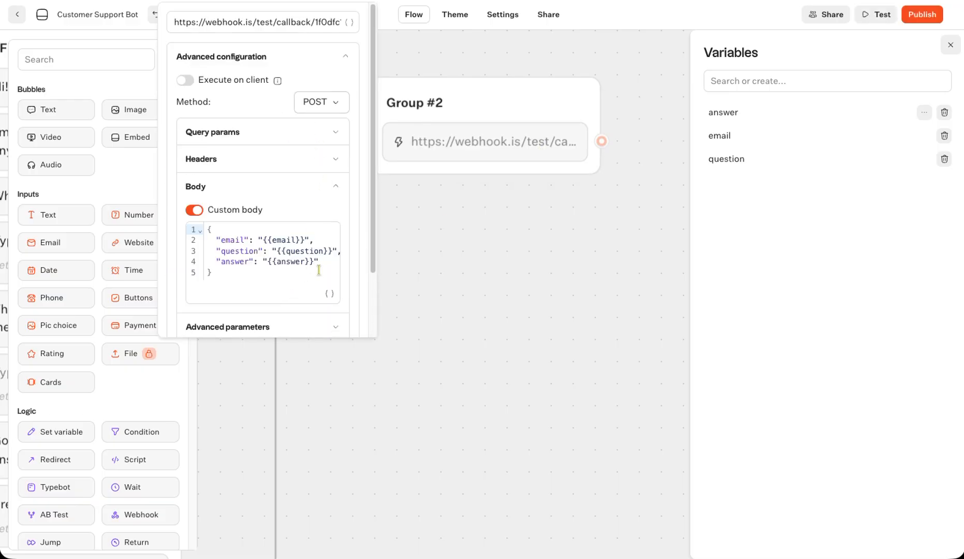
left_click_drag(314, 264, 273, 265)
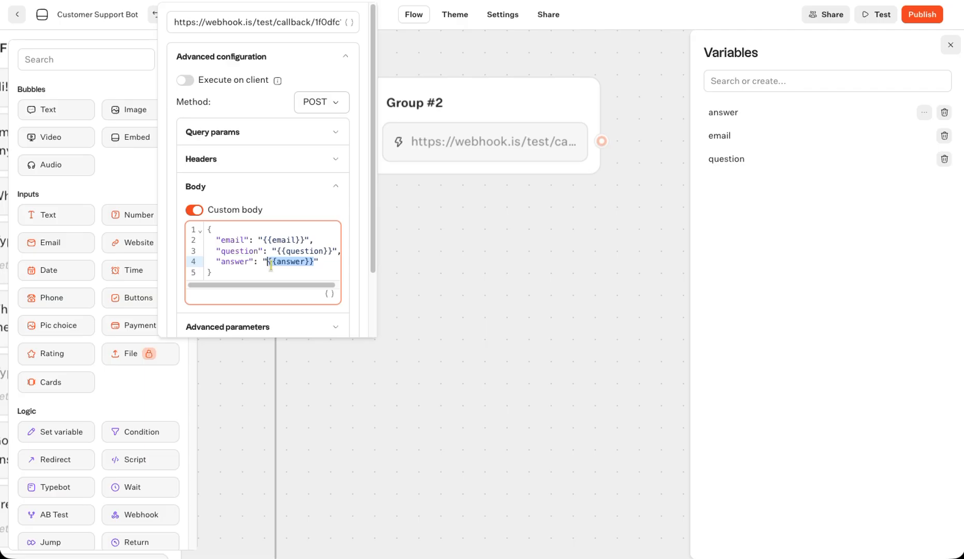
key("BackSpace")
left_click(330, 293)
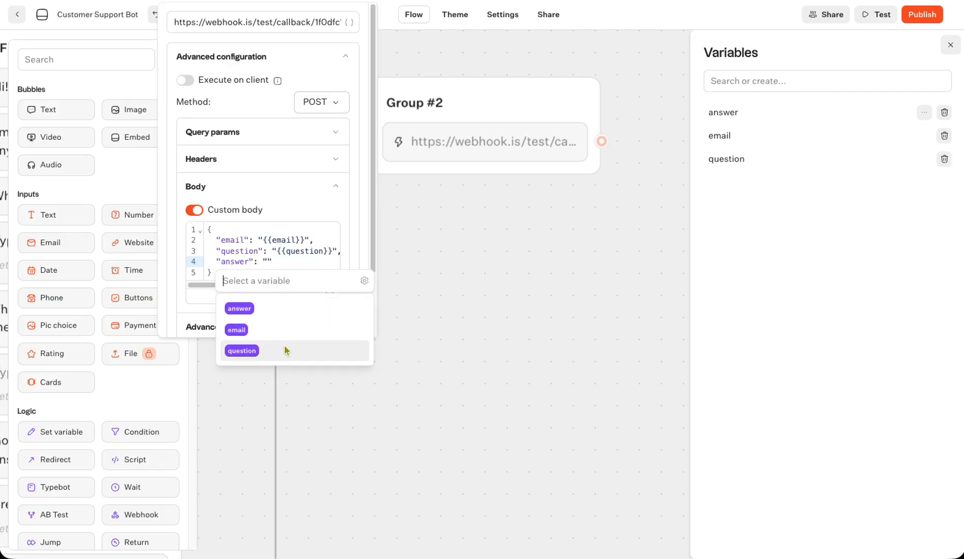
left_click(277, 312)
left_click(468, 282)
- Publish the bot and copy its public link
left_click_drag(435, 422, 574, 435)
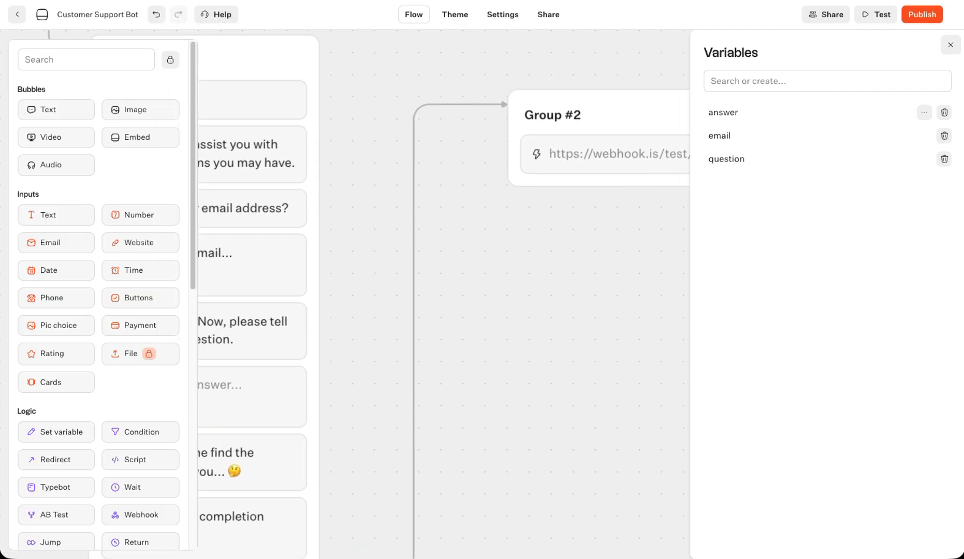
left_click(927, 16)
left_click(460, 98)
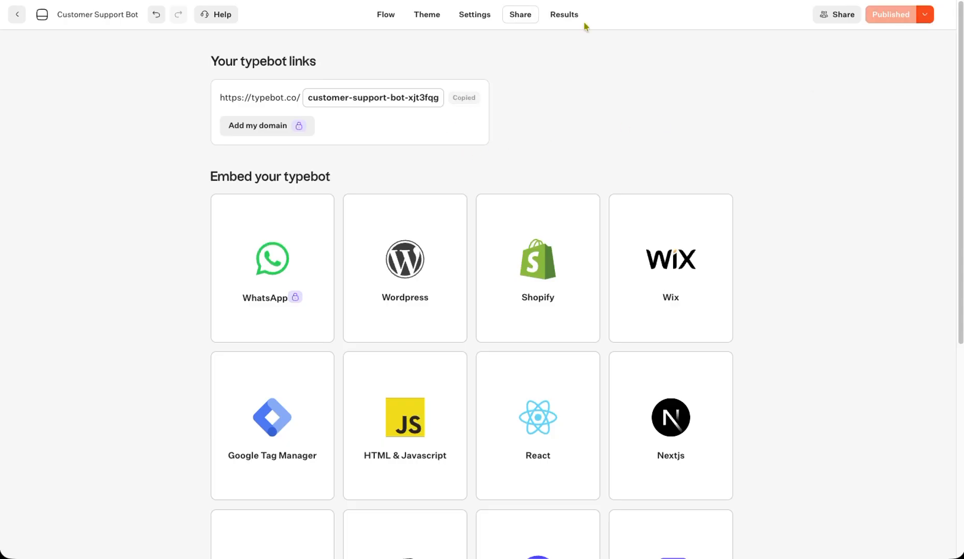
- Open the published bot's link in a new incognito window
key("super+shift+n")
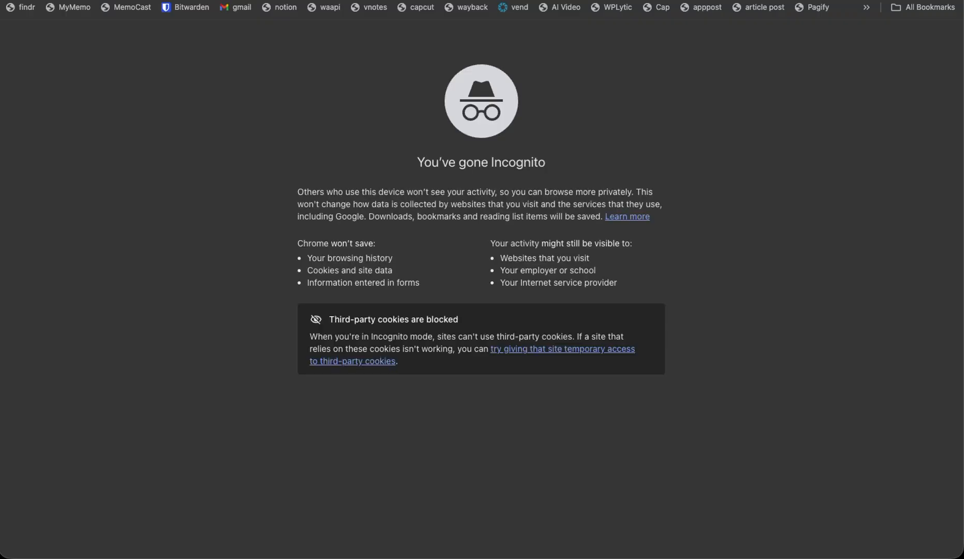
key("super+v")
key("Return")
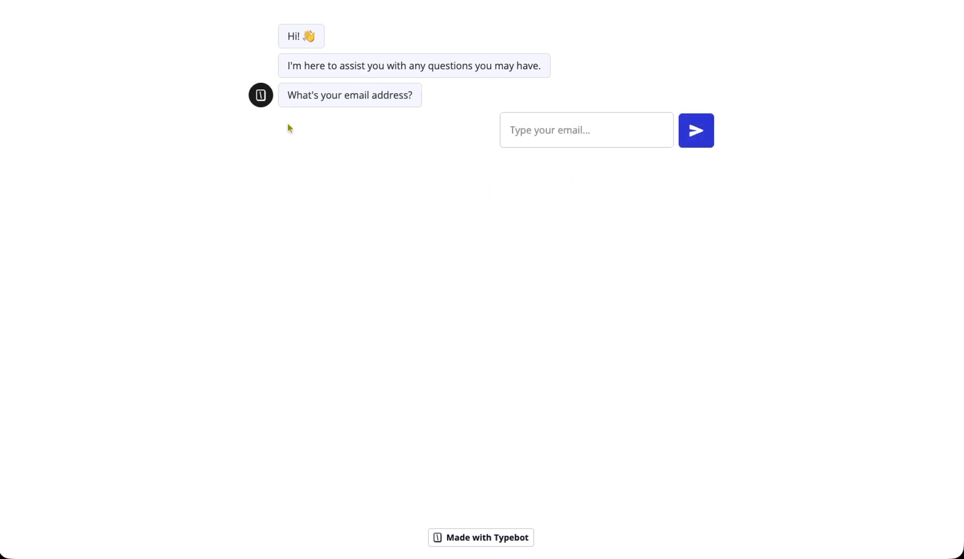
- Submit the Boomlify temporary address as the email, then ask 'what is deep blue?'
key("super+grave")
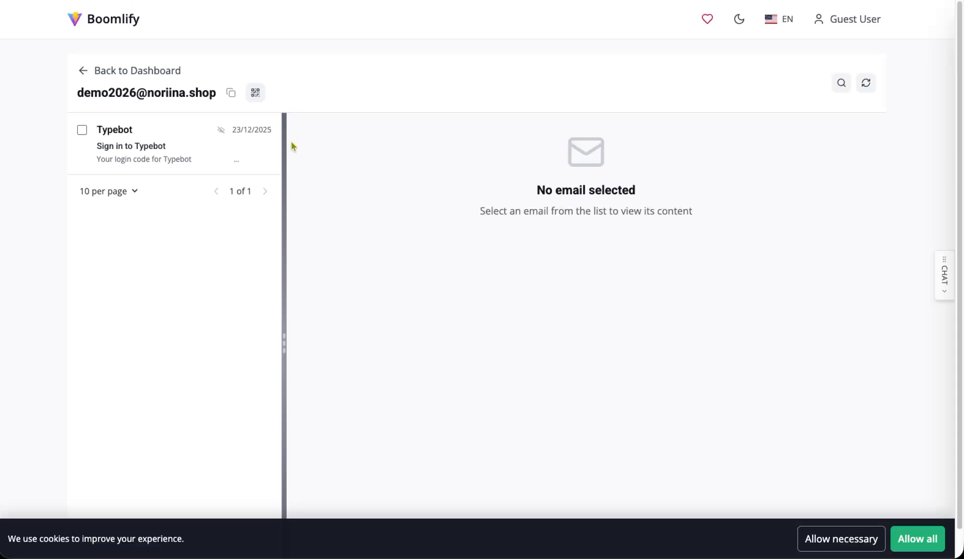
left_click(233, 95)
key("super+grave")
key("ctrl+v")
left_click(693, 133)
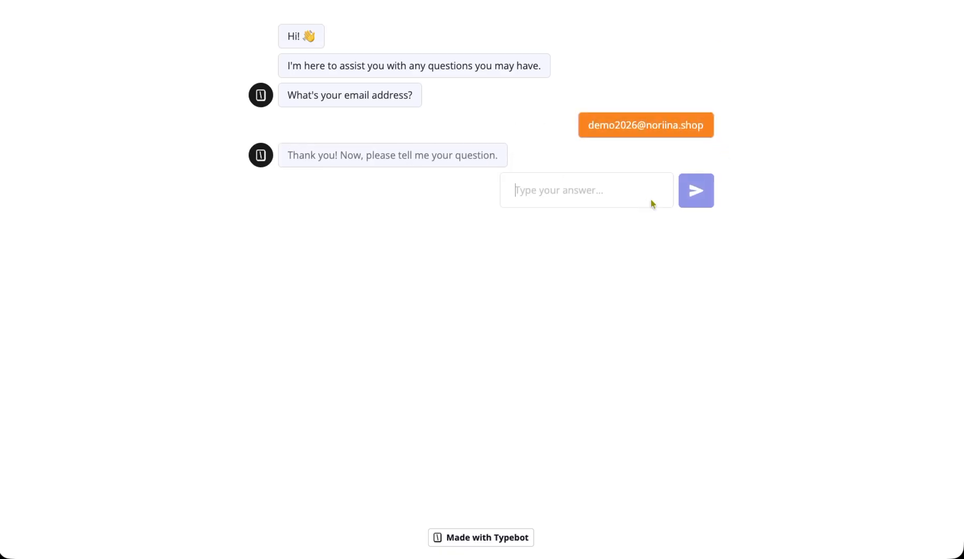
type("w")
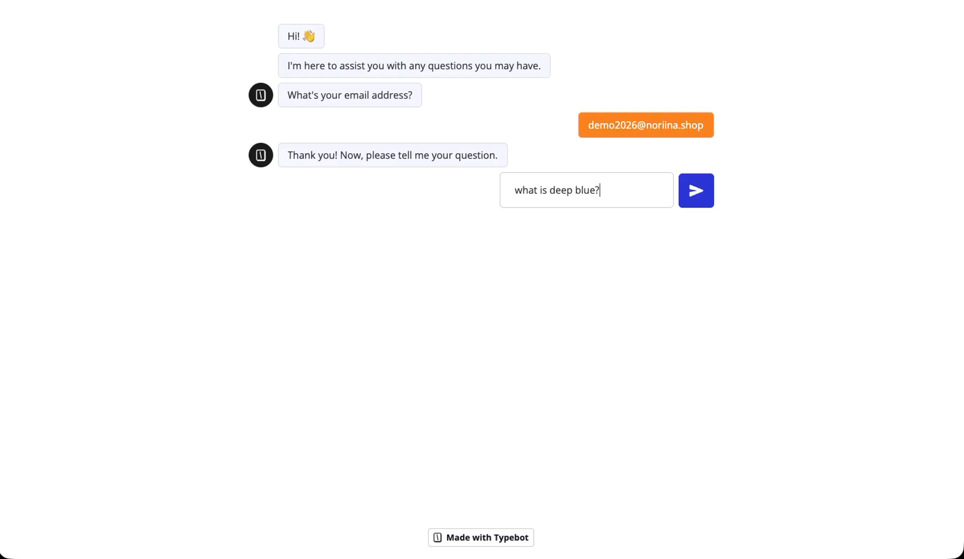
left_click(703, 201)
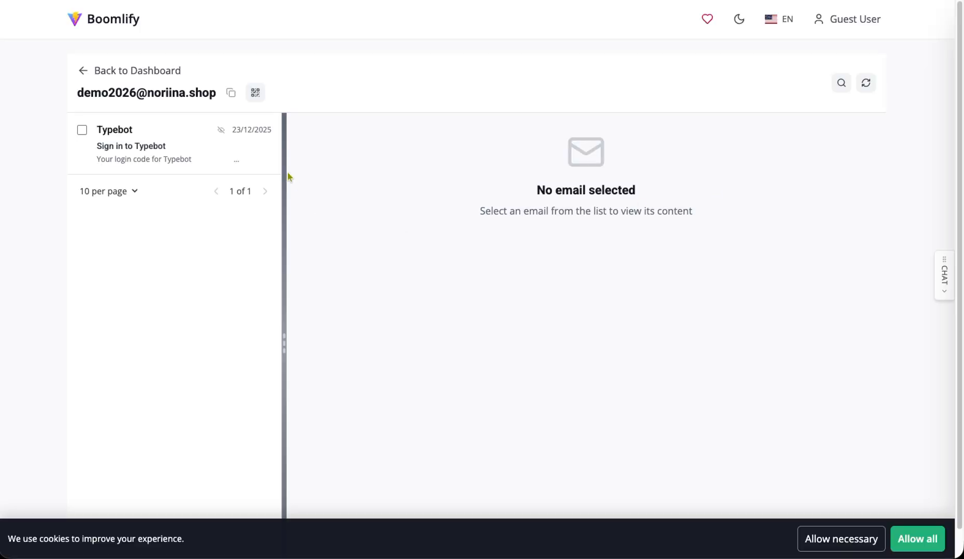
- Refresh the temporary inbox repeatedly, going back to the dashboard and reopening it to check for new mail
left_click(186, 157)
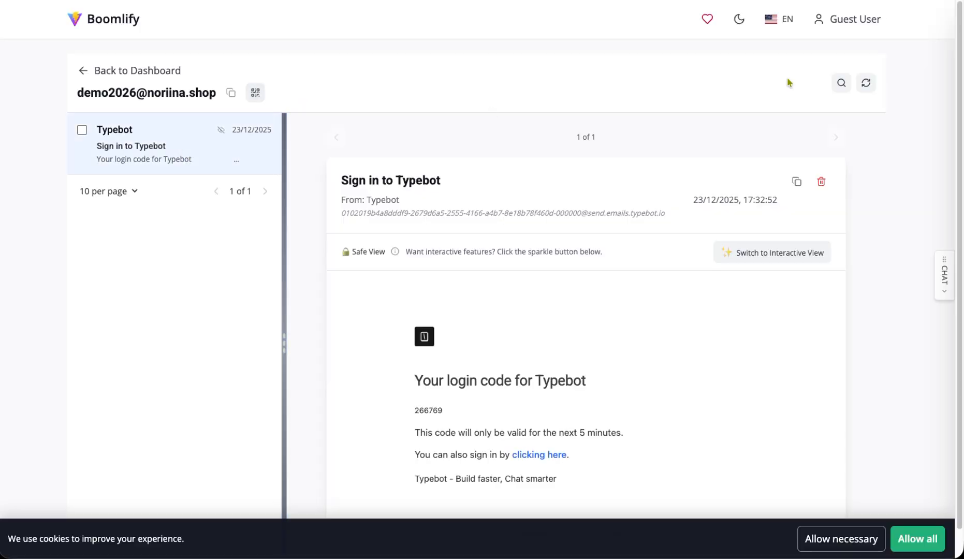
left_click(857, 91)
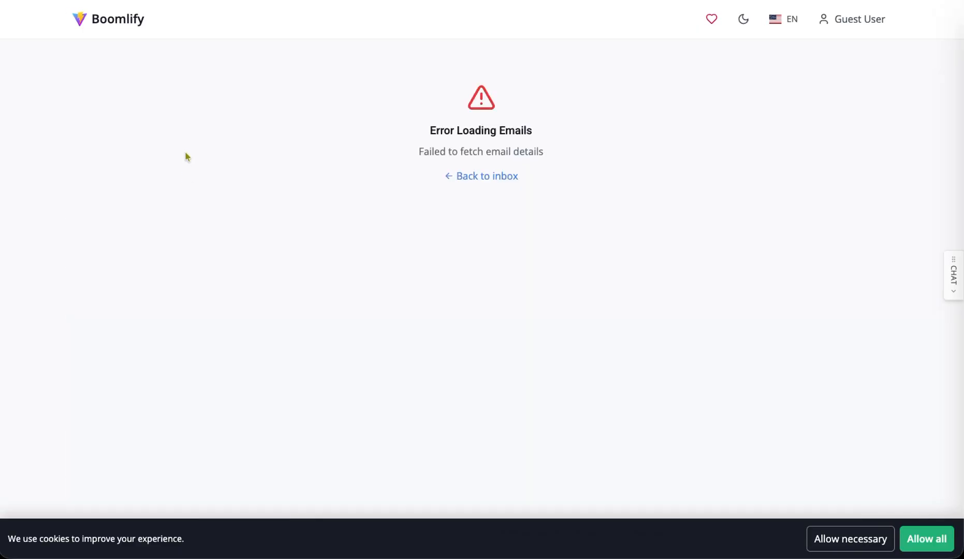
left_click(467, 178)
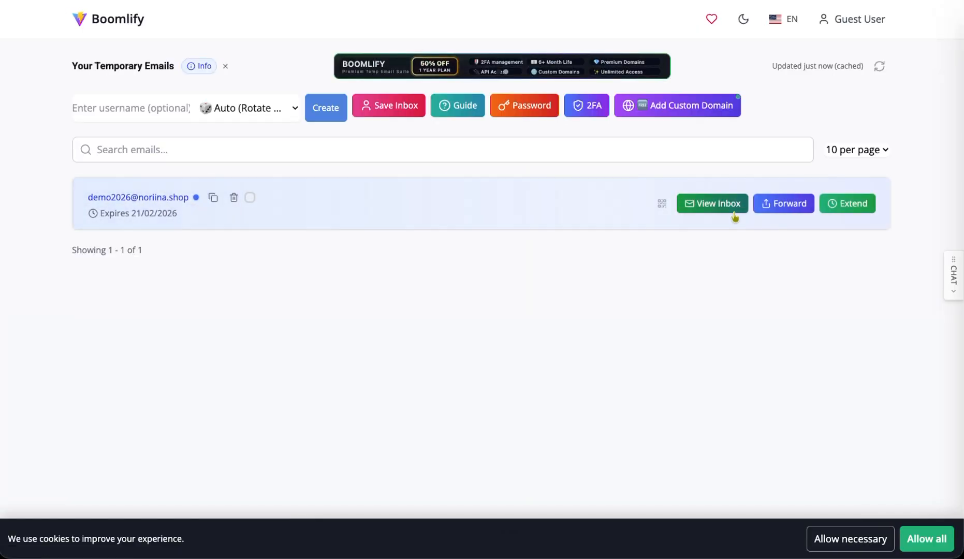
left_click(710, 207)
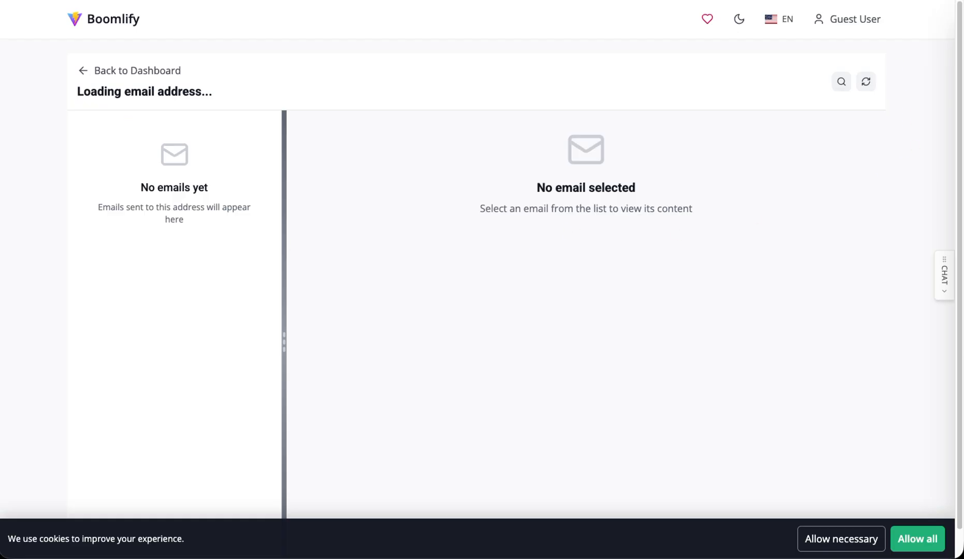
left_click(866, 88)
left_click(144, 78)
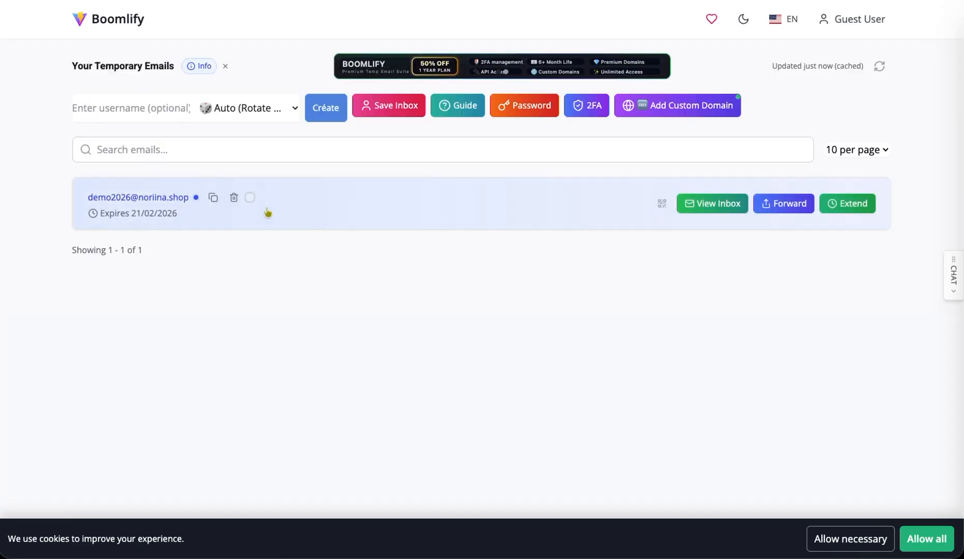
left_click(167, 205)
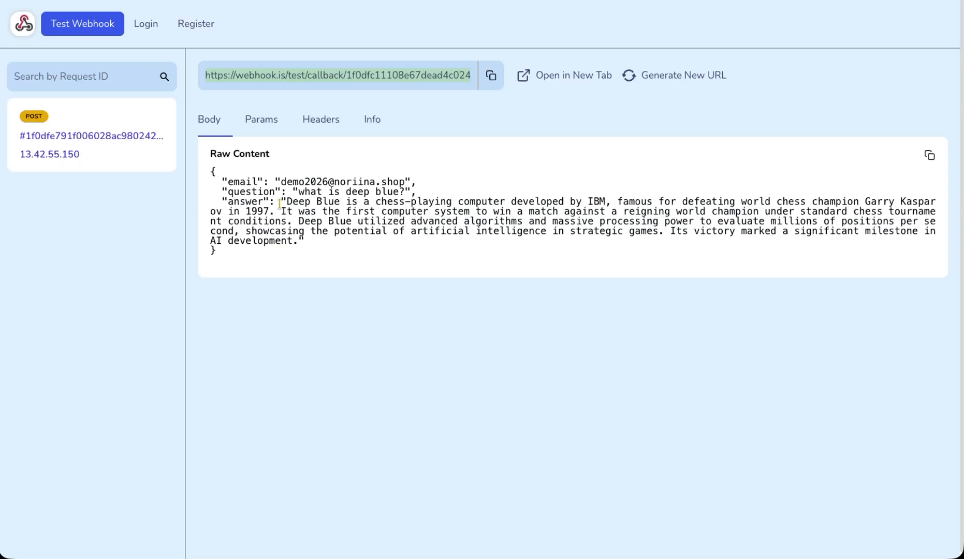
- Inspect the email and AI answer values in the received POST body, then return to the Typebot share page
left_click_drag(279, 185, 414, 182)
left_click(308, 217)
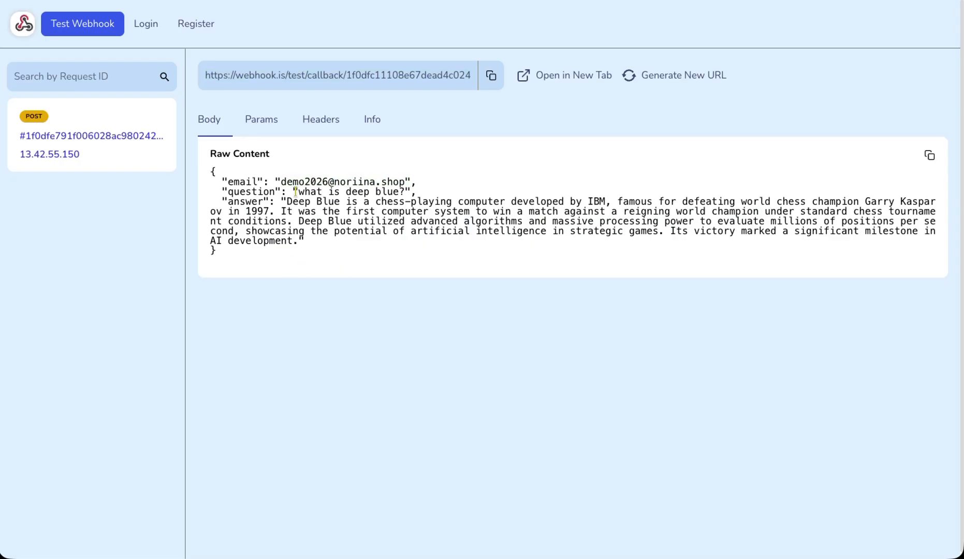
left_click_drag(308, 217, 309, 231)
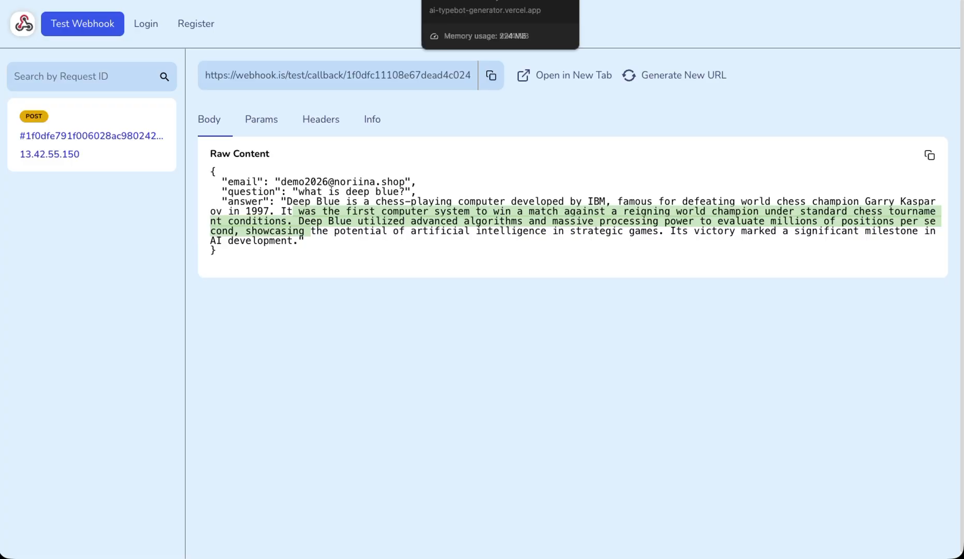
left_click(548, 0)
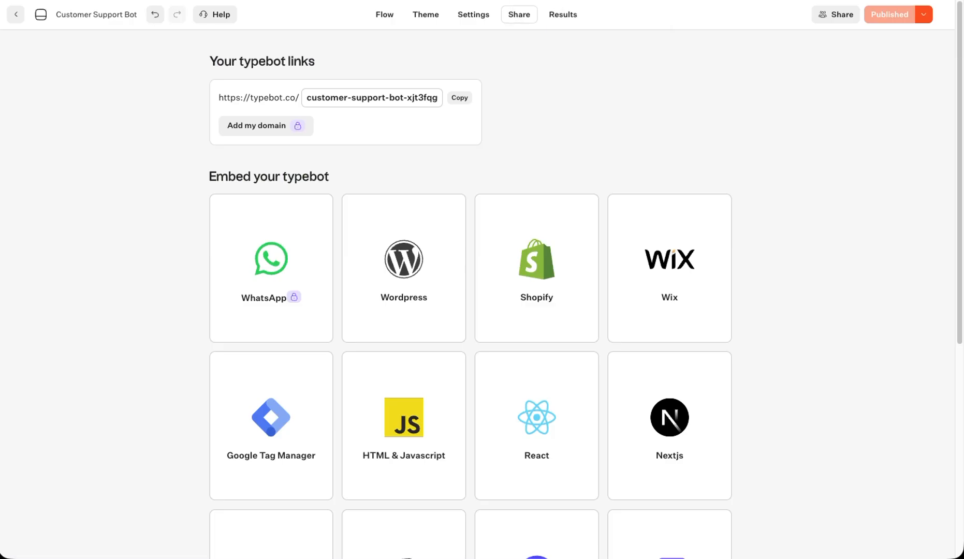
- Check the other browser tabs and return to the Typebot share page
left_click(430, 0)
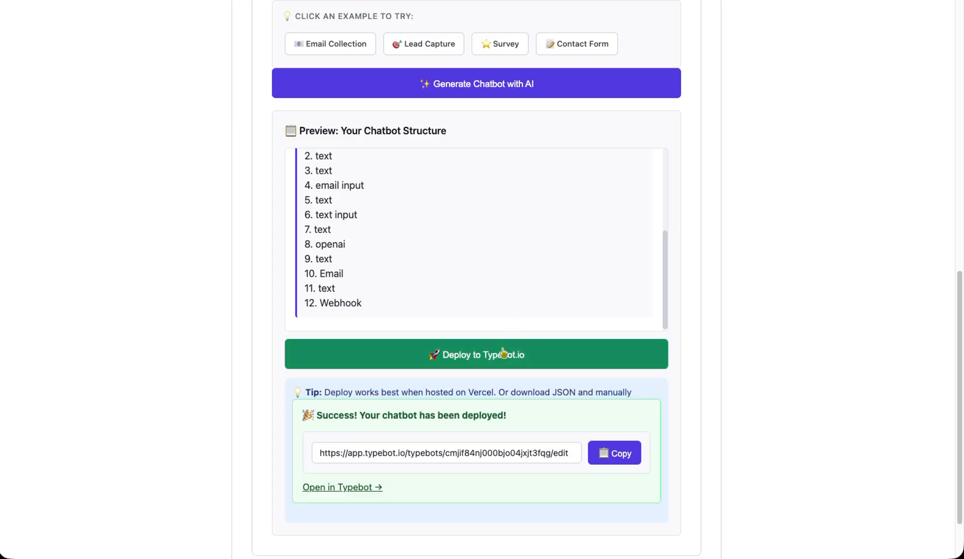
scroll(492, 328, "up", 5)
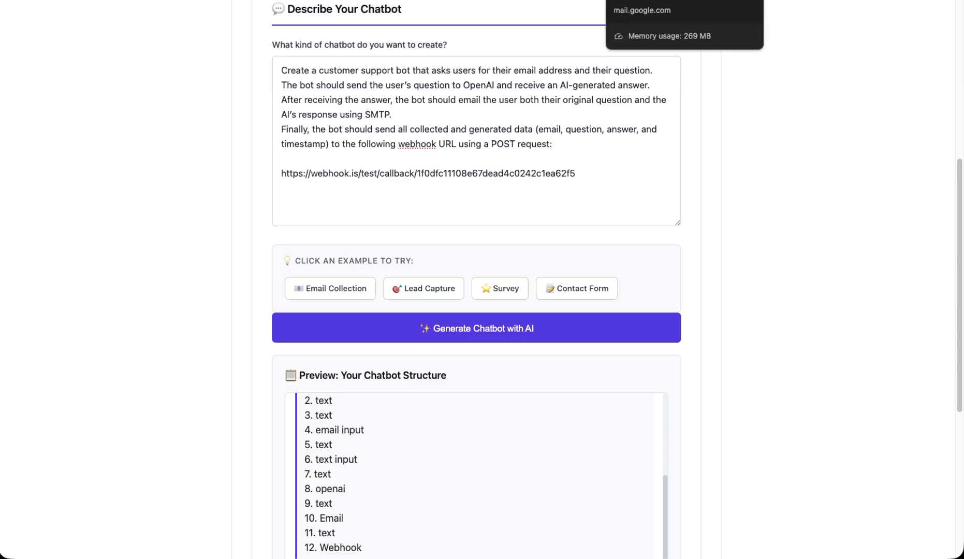
left_click(280, 0)
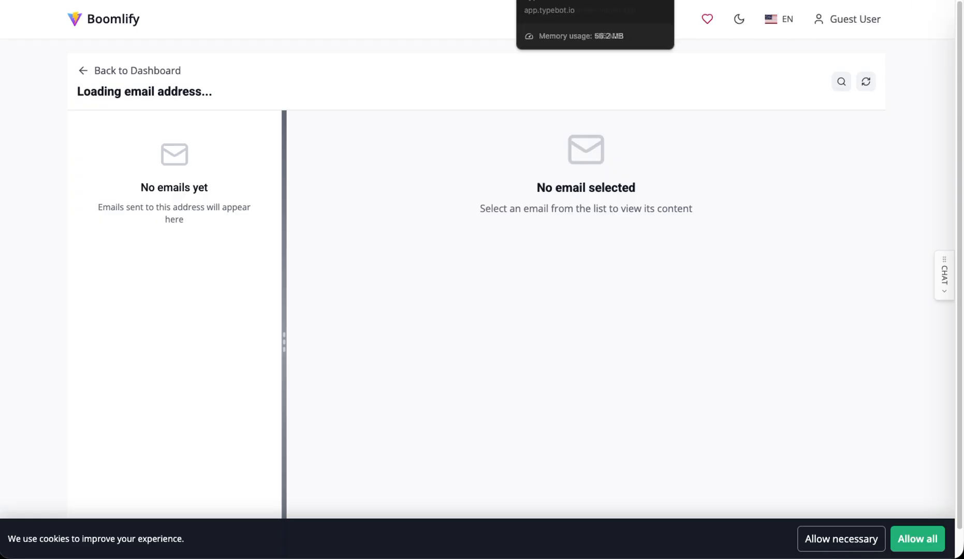
left_click(466, 1)
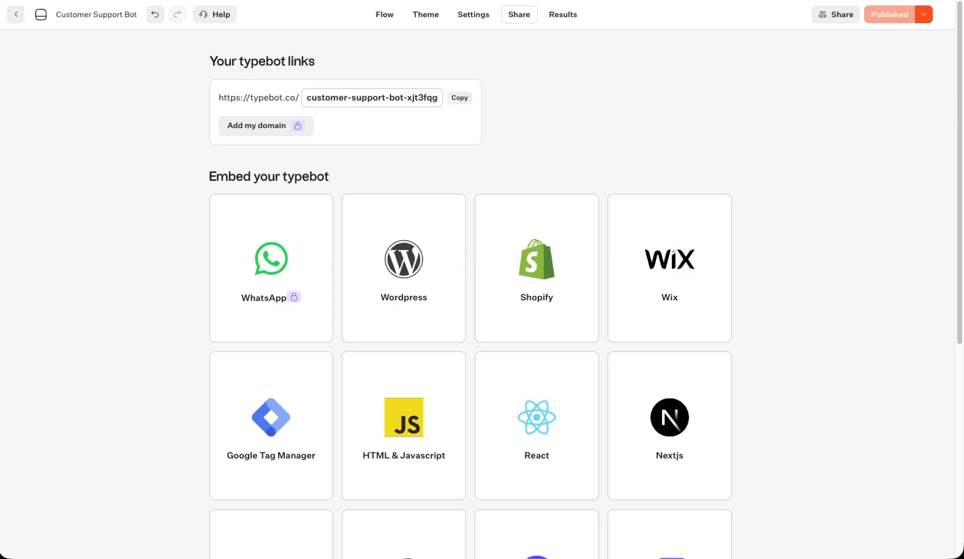
- Set the Send email block to send from the connected SMTP account and republish the bot
left_click(388, 23)
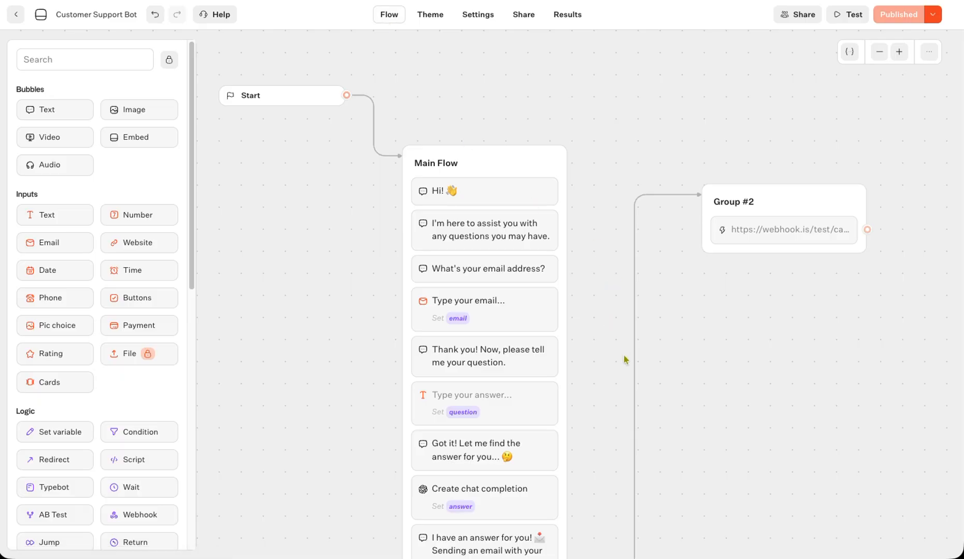
scroll(590, 378, "down", 5)
left_click(449, 368)
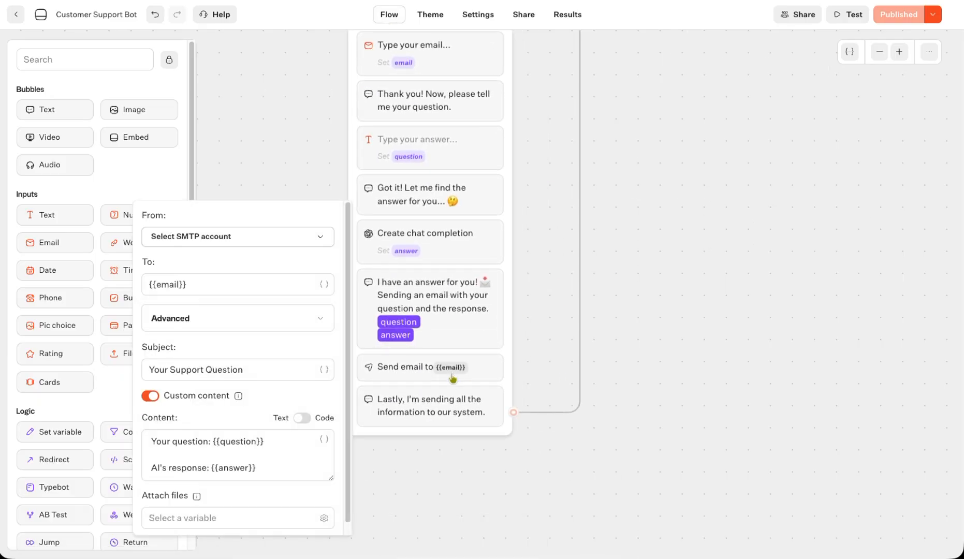
left_click(193, 241)
left_click(194, 266)
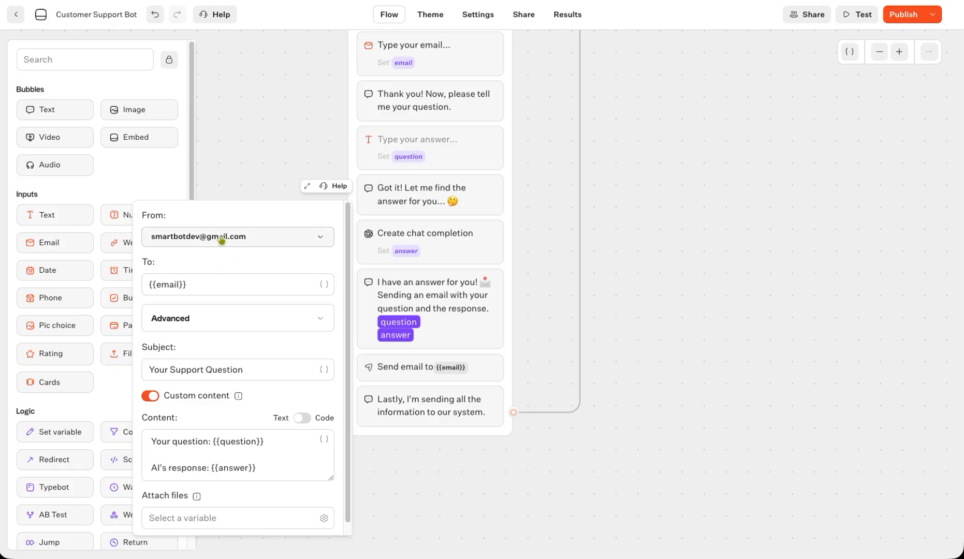
left_click(904, 15)
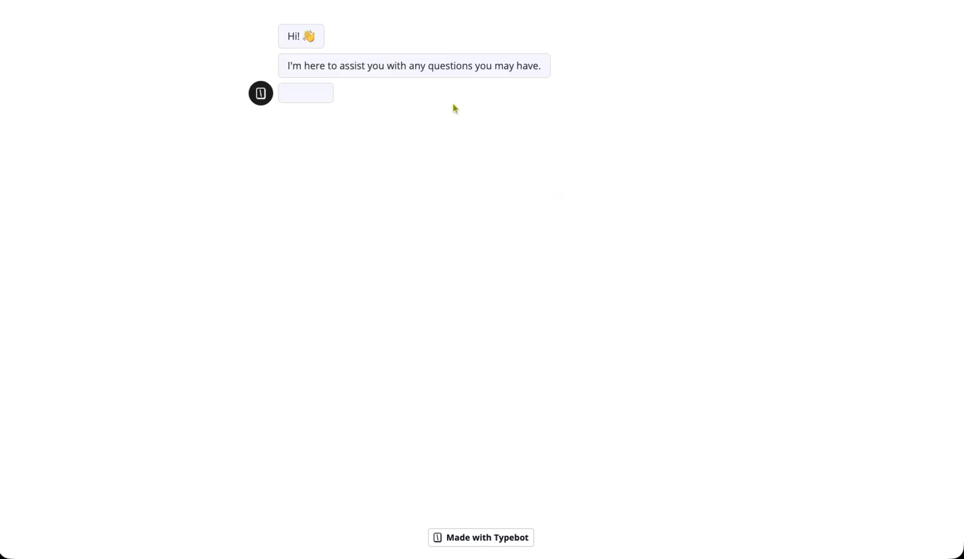
- Create a new Boomlify temporary address and submit it as the email answer in the chat
left_click(525, 138)
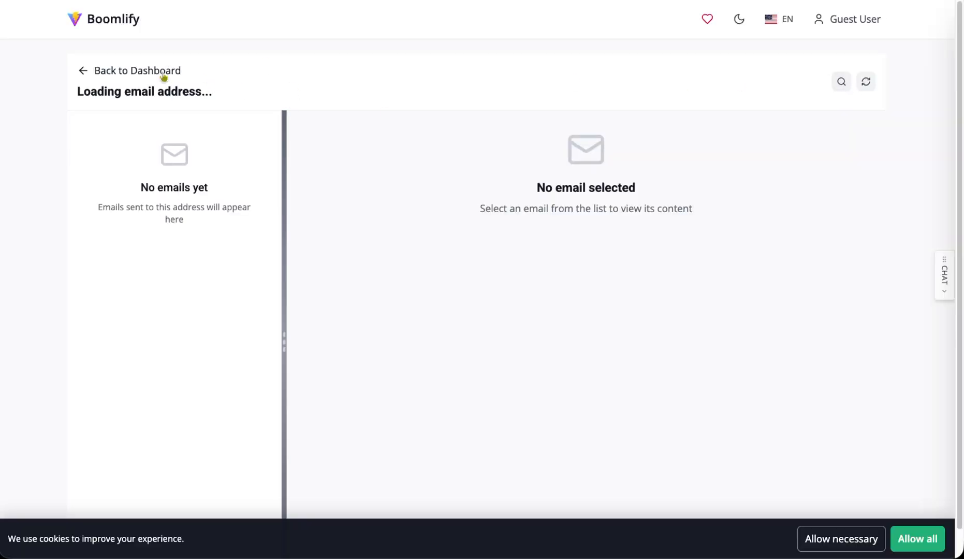
left_click(84, 73)
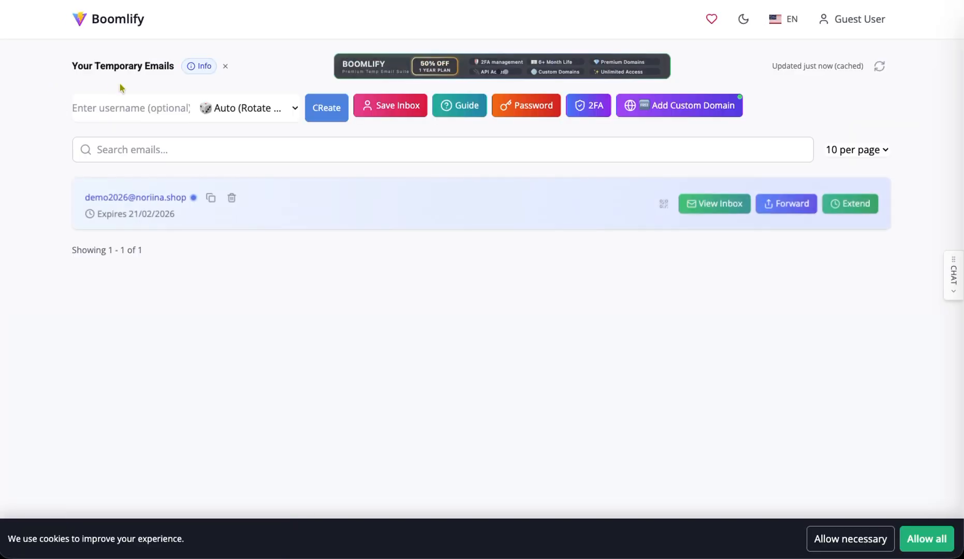
left_click(332, 111)
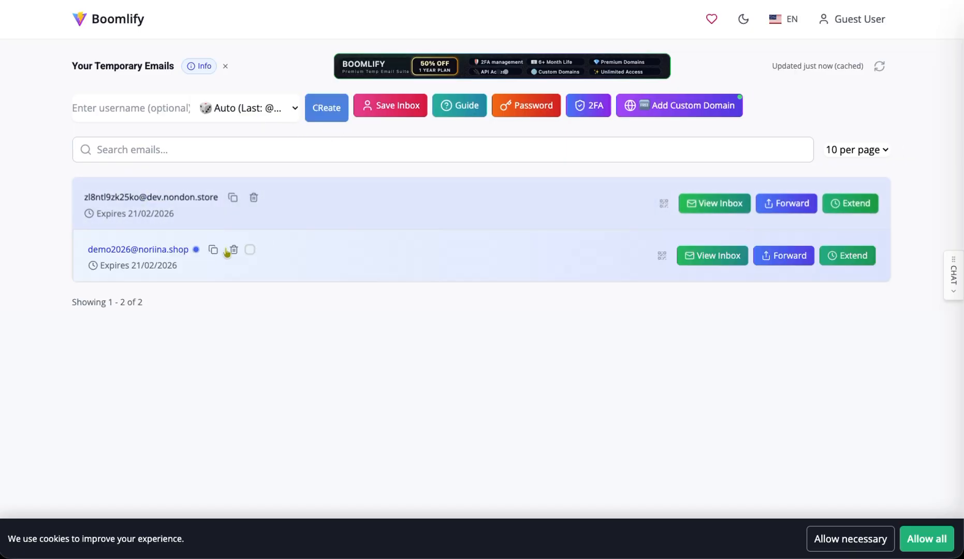
left_click(236, 200)
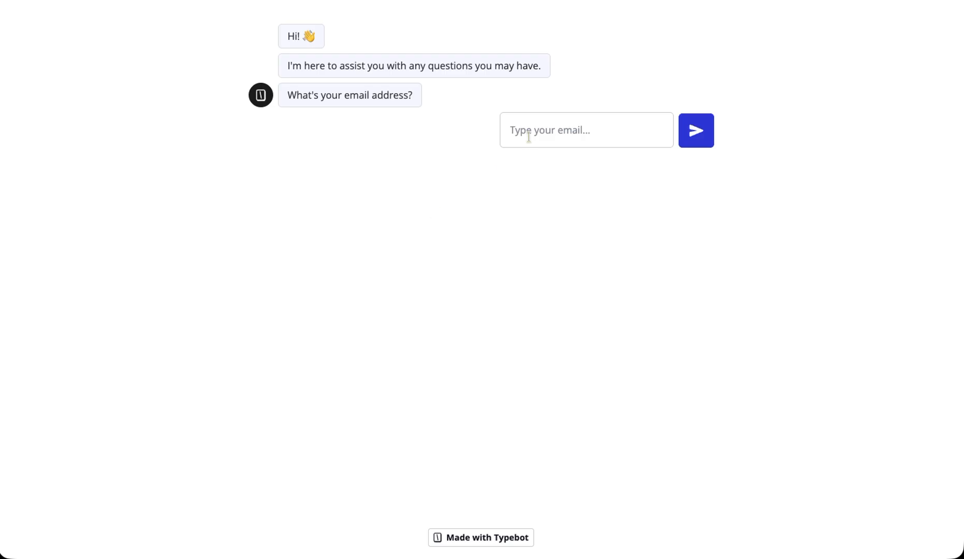
key("ctrl+v")
left_click(695, 129)
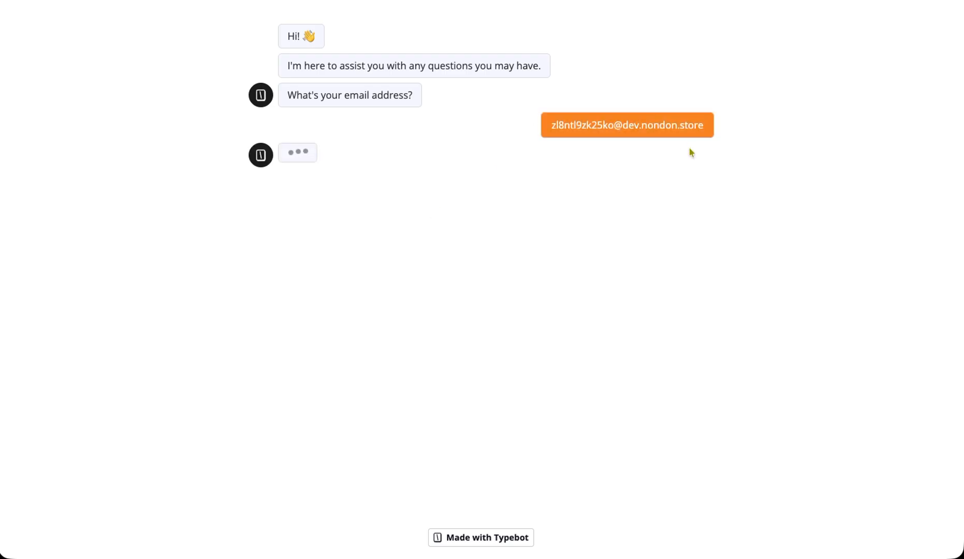
- Ask the bot 'what is deep blue' and wait for its AI answer
left_click(616, 192)
type("what is deep blue")
key("Return")
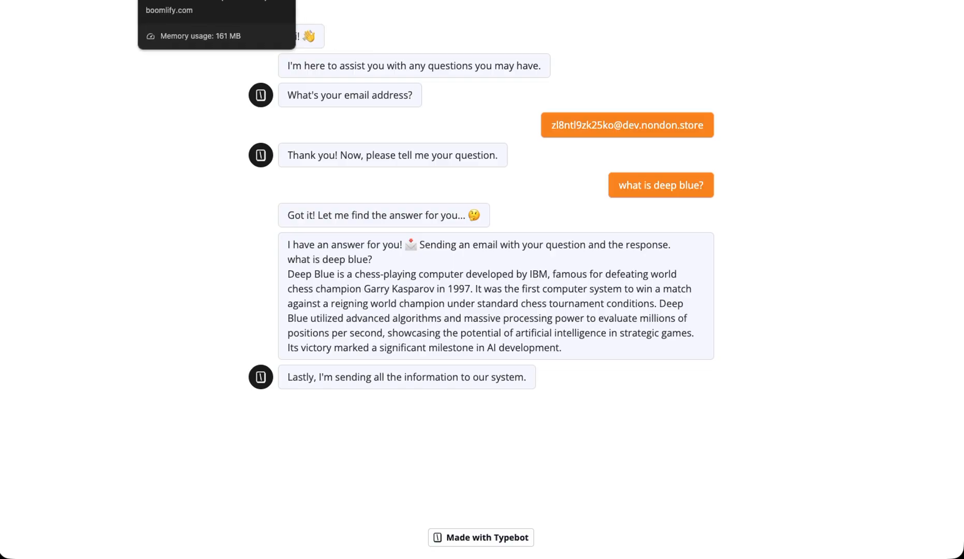
- Open the new inbox's 'Your Support Question' email and highlight the Deep Blue question and AI response
left_click(197, 2)
left_click(712, 204)
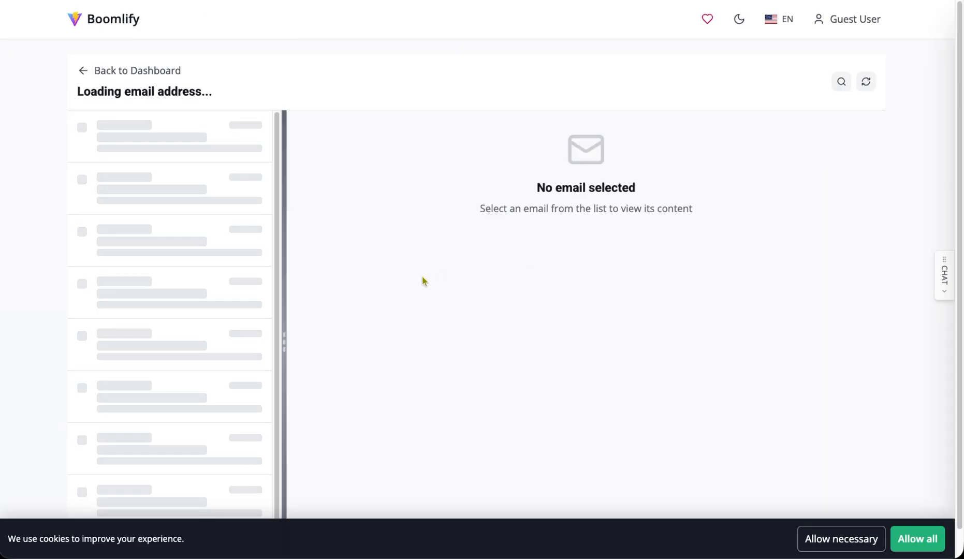
left_click(207, 155)
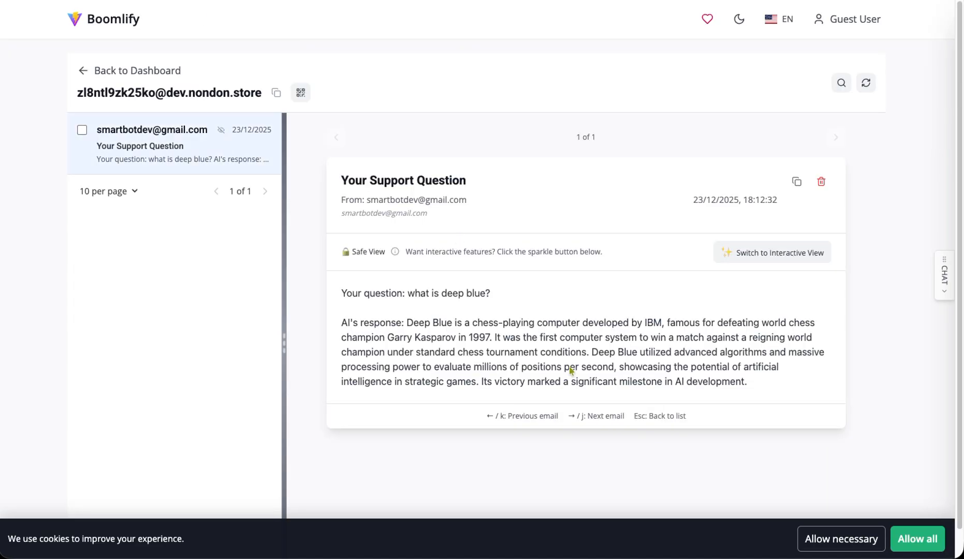
left_click_drag(421, 294, 500, 300)
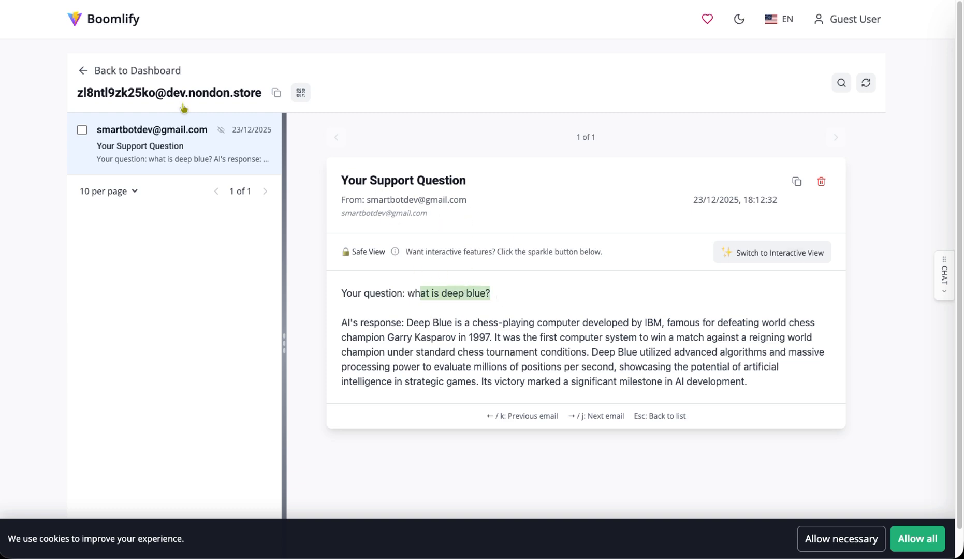
left_click_drag(357, 323, 471, 323)
left_click_drag(397, 294, 473, 295)
left_click_drag(412, 340, 647, 367)
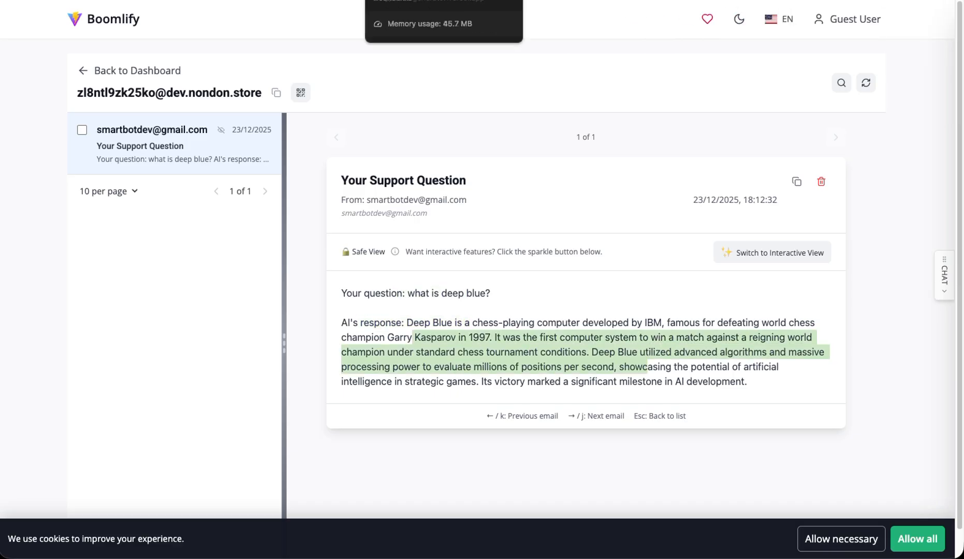
left_click(362, 0)
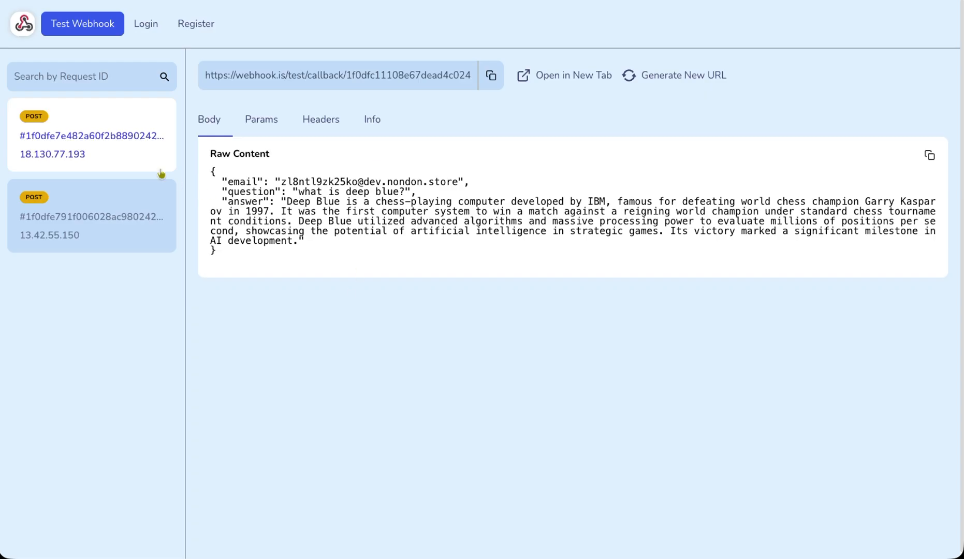
- Compare both POST requests and highlight the newest one's email and question values
left_click(132, 209)
left_click(135, 164)
left_click(136, 196)
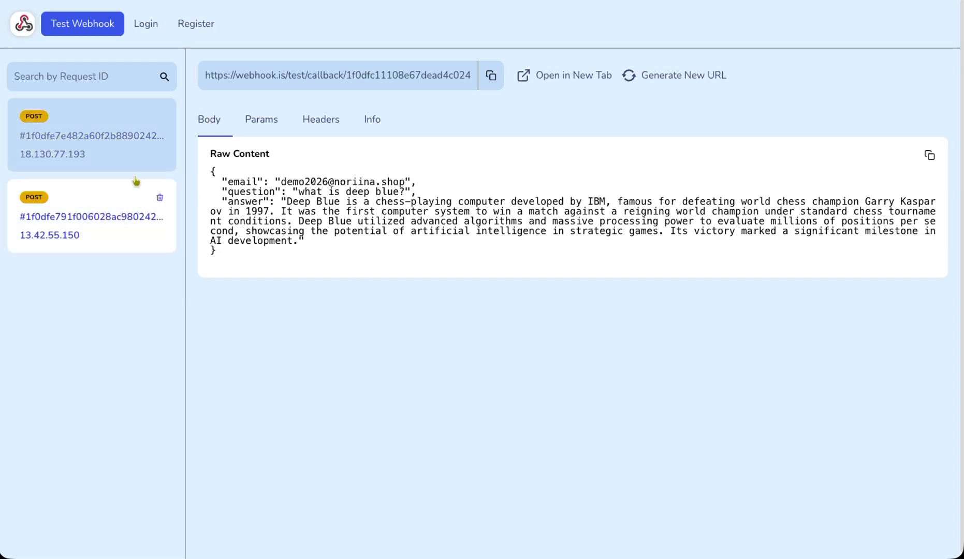
left_click(166, 164)
left_click_drag(302, 181, 491, 197)
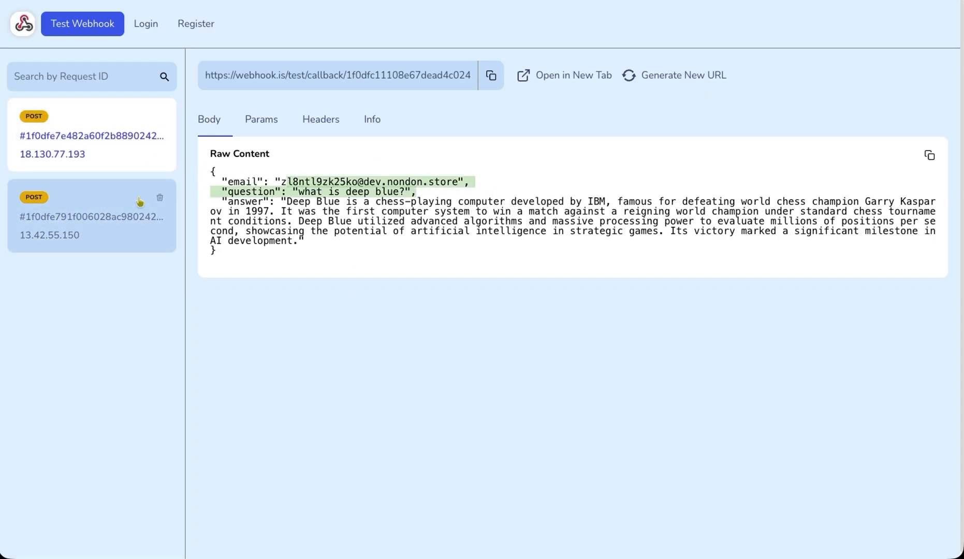
left_click(107, 125)
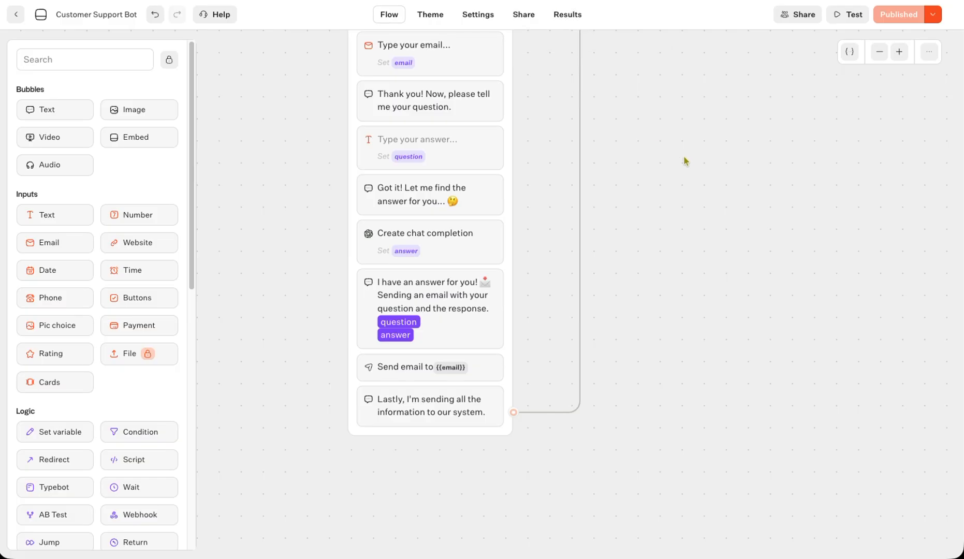
- Reposition the Start node beside Main Flow and republish the Customer Support Bot
scroll(684, 161, "up", 5)
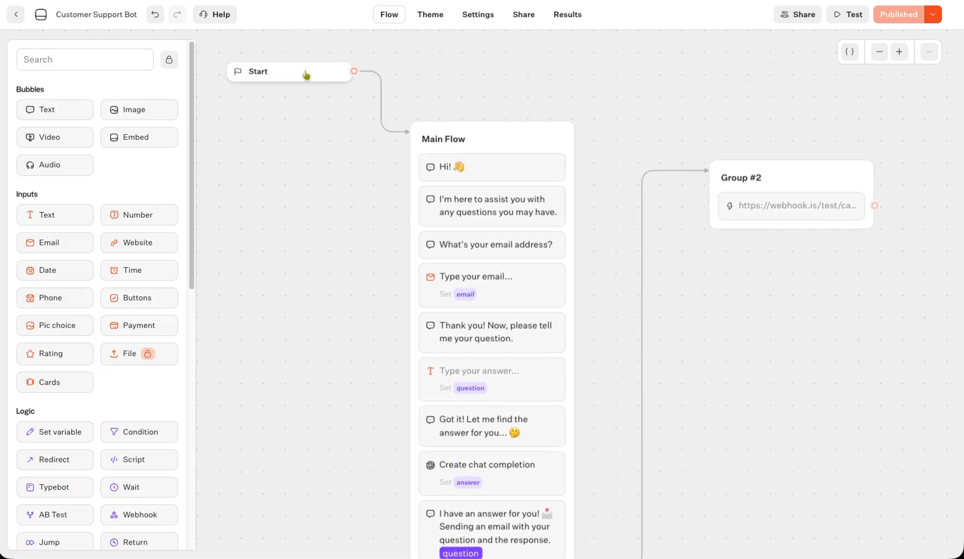
left_click_drag(336, 73, 334, 156)
left_click_drag(812, 400, 826, 362)
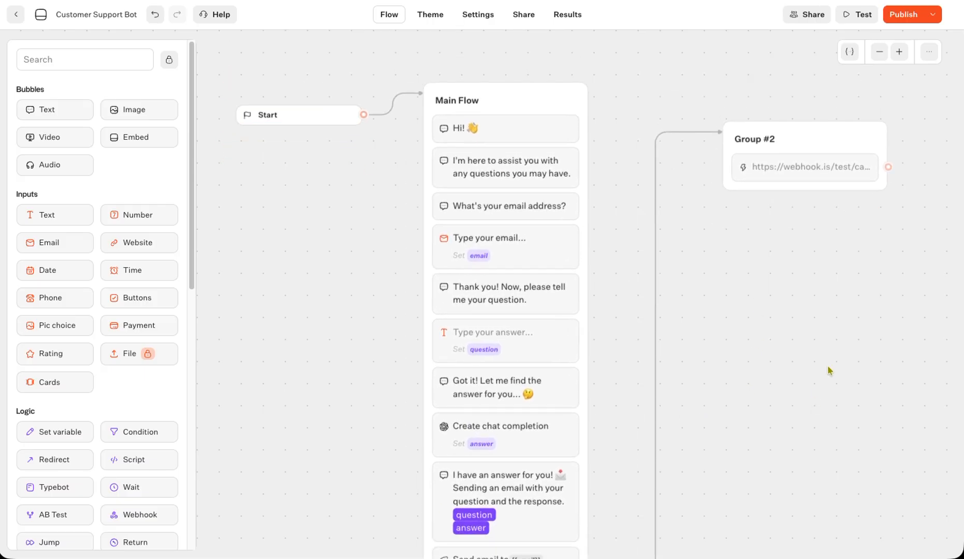
left_click(903, 14)
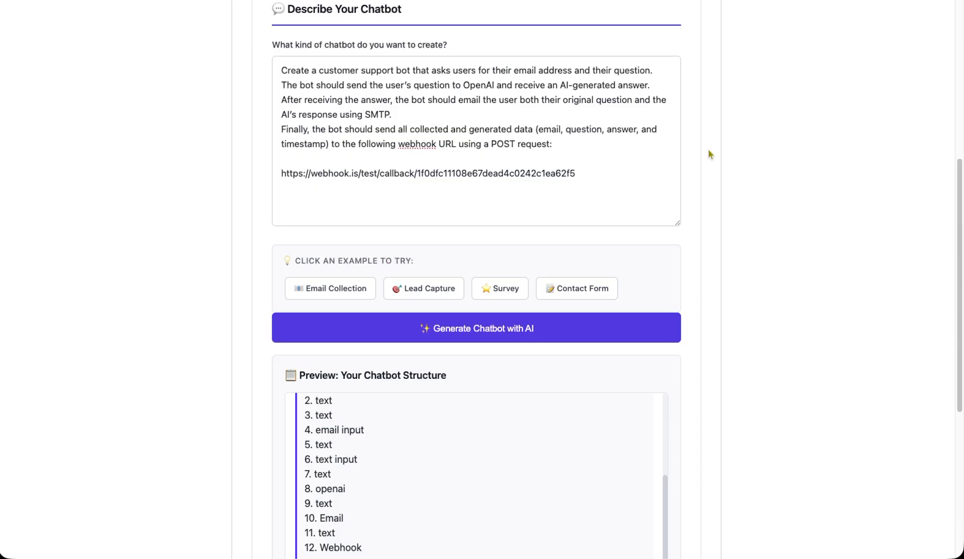
scroll(739, 171, "up", 7)
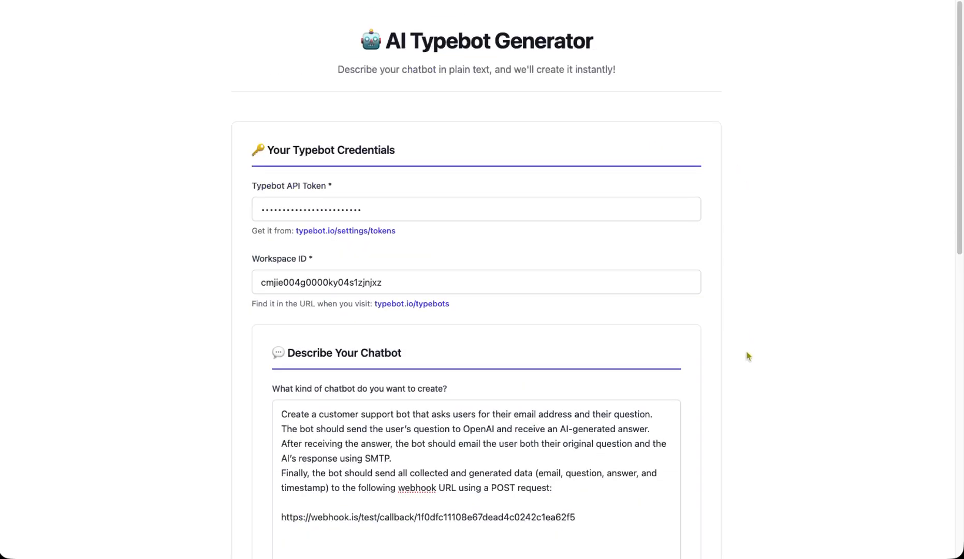